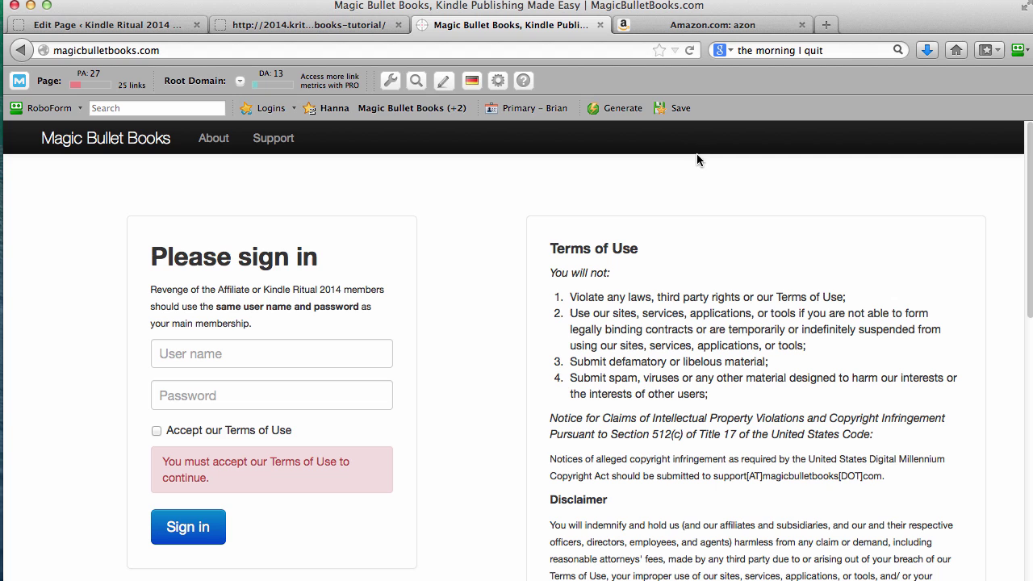
Review the Kindle Ritual tutorial page and its link to the Magic Bullet Books login.
left_click(262, 25)
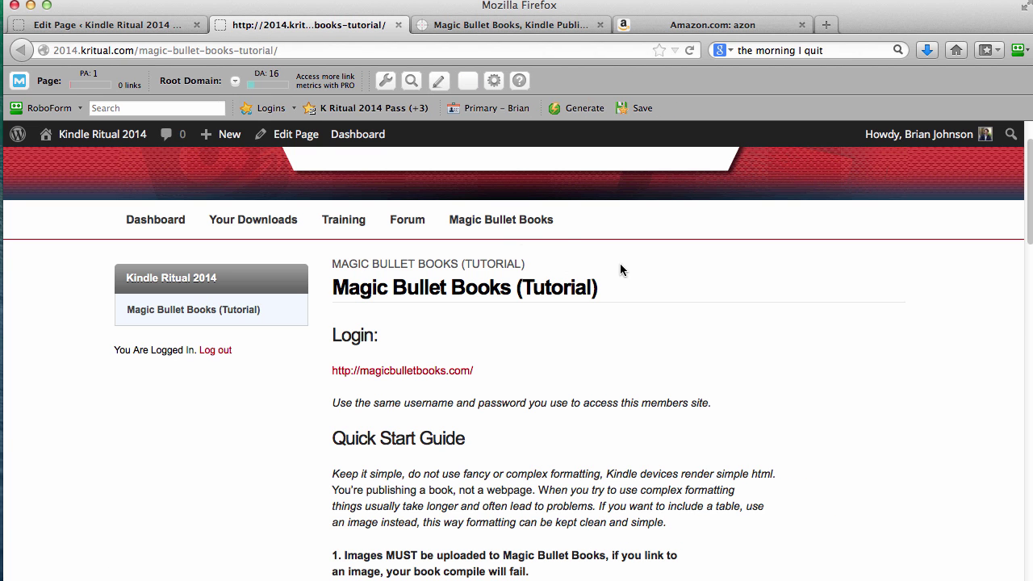
left_click(517, 227)
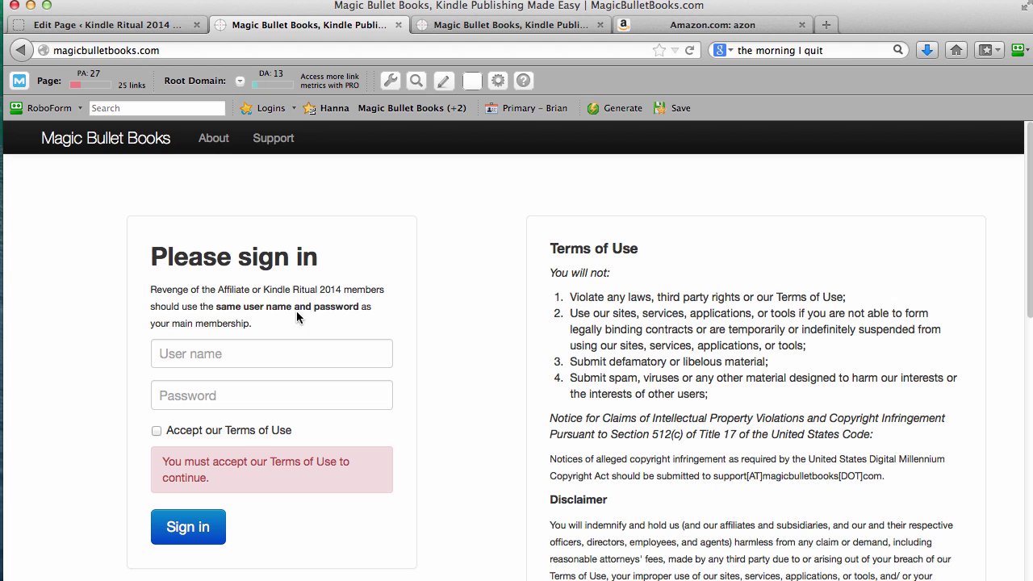
left_click(20, 50)
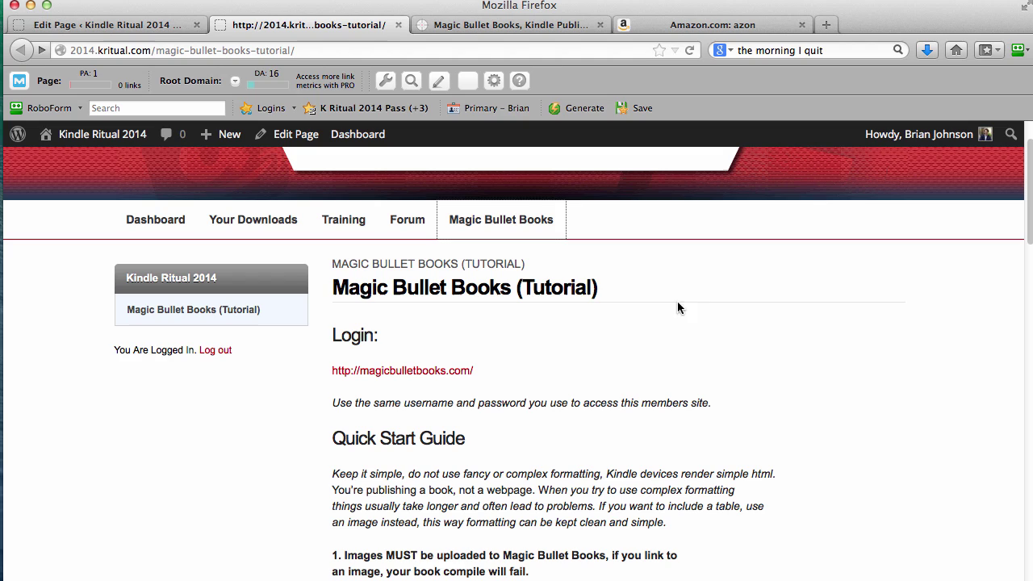
scroll(570, 364, "down", 5)
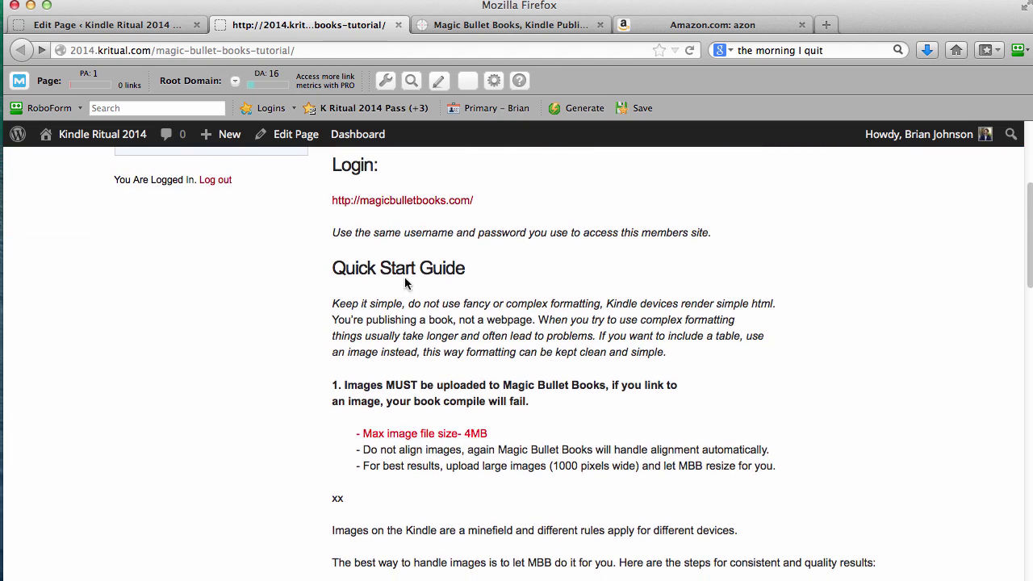
scroll(517, 299, "down", 10)
scroll(522, 297, "down", 5)
scroll(618, 327, "up", 20)
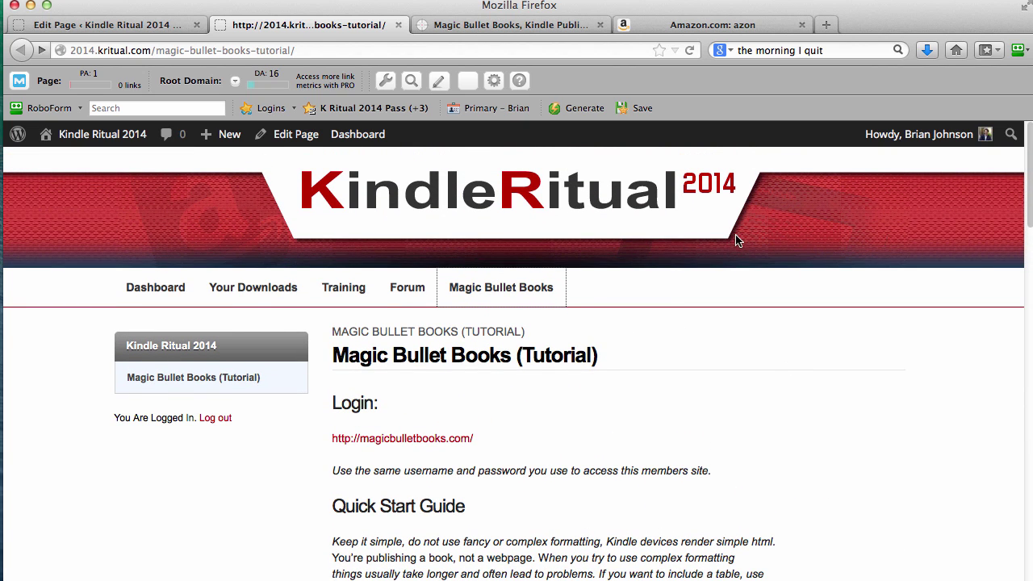
Sign in to Magic Bullet Books with the saved RoboForm login and decline remembering the password.
left_click(467, 25)
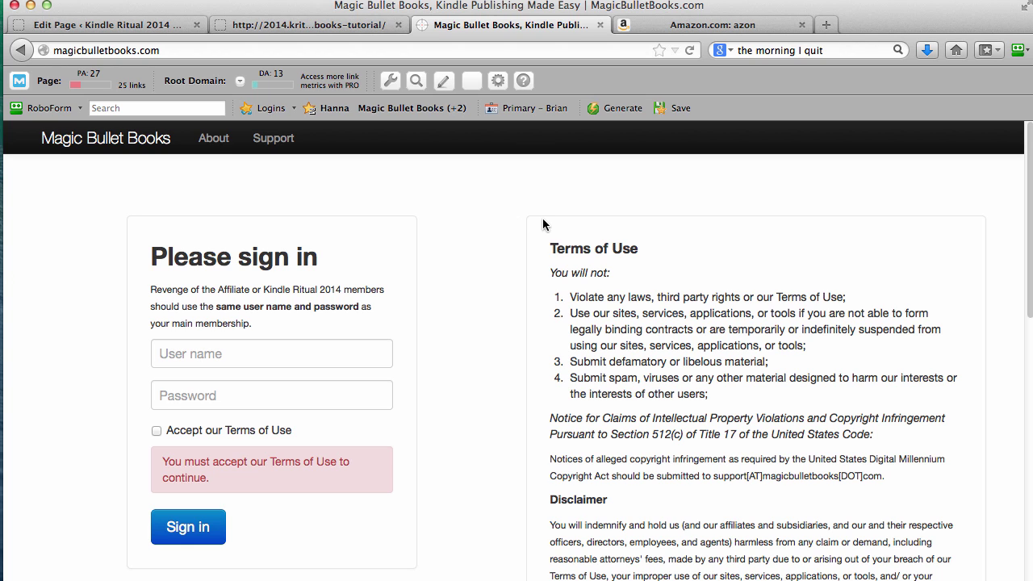
left_click(370, 110)
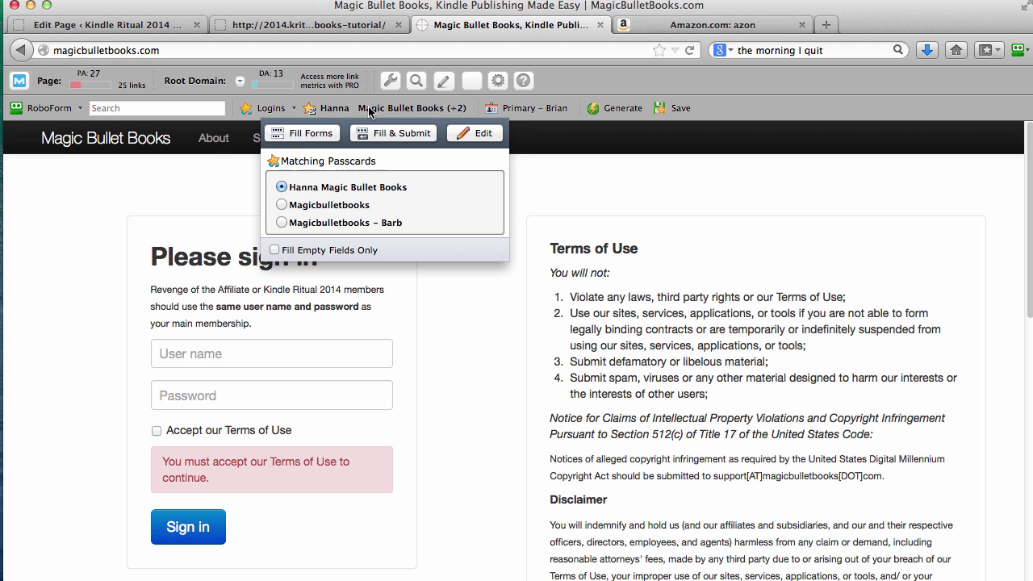
left_click(336, 188)
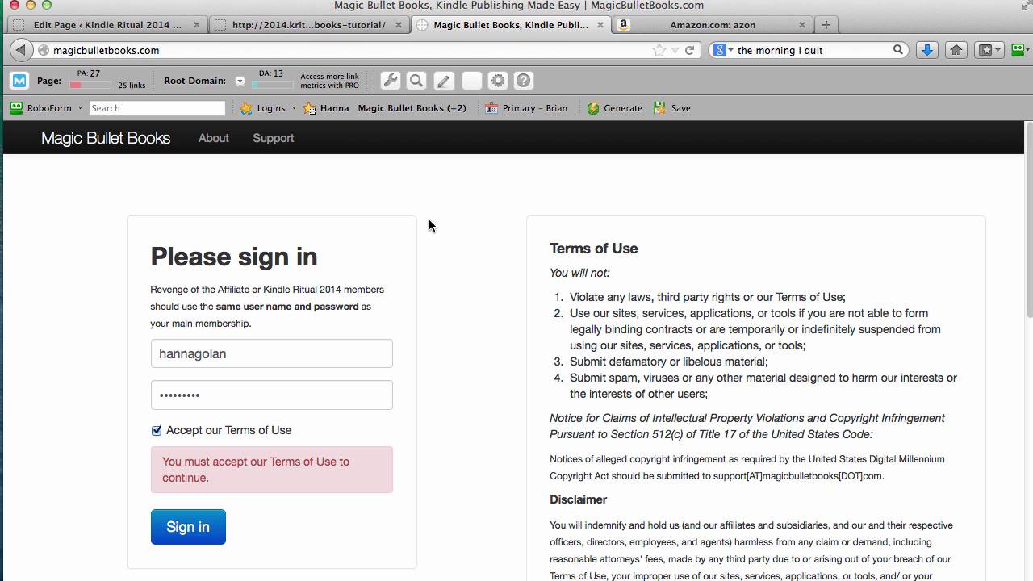
left_click(198, 528)
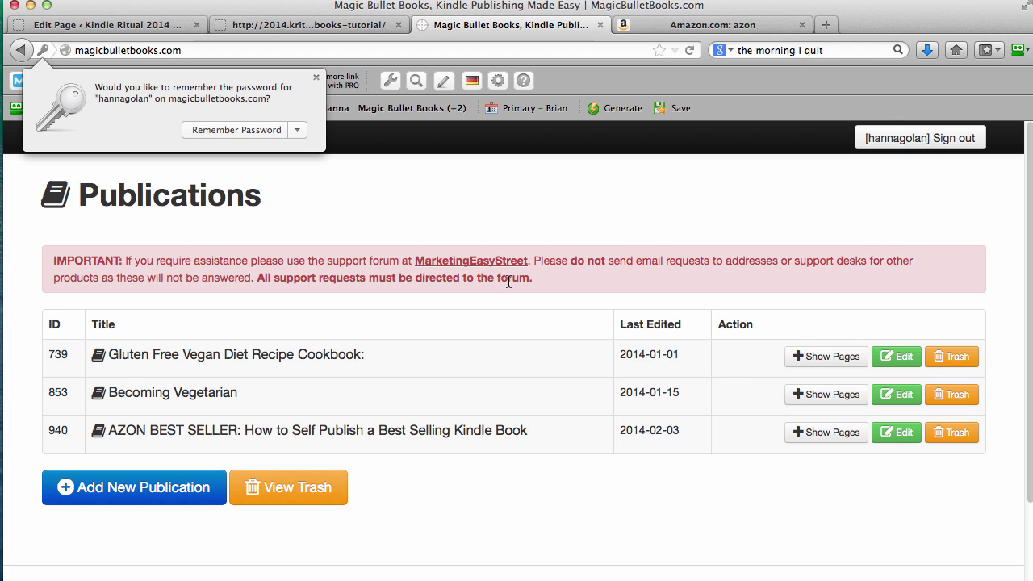
left_click(630, 182)
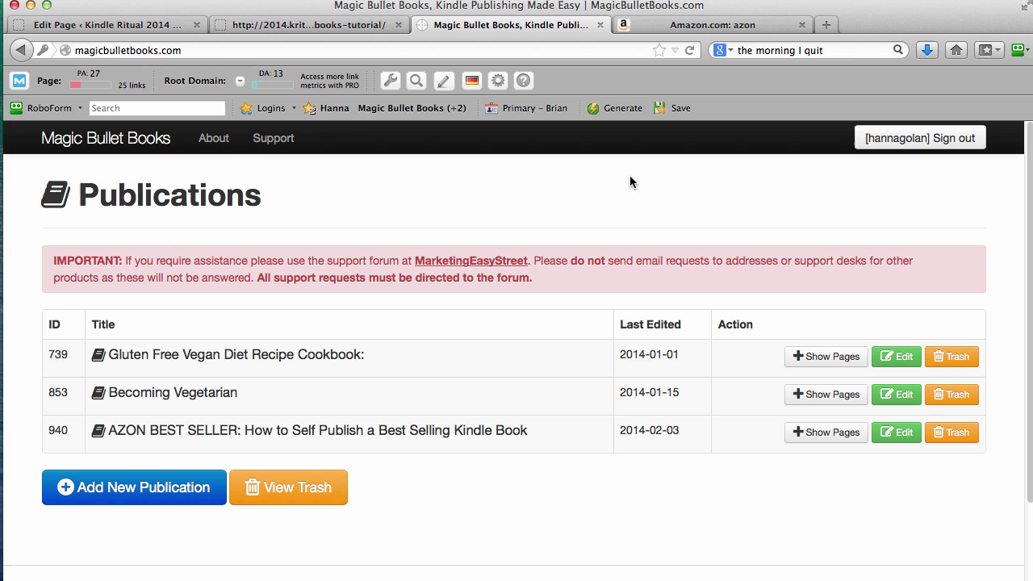
Create a new publication titled 'My Book Title Here'.
left_click(125, 495)
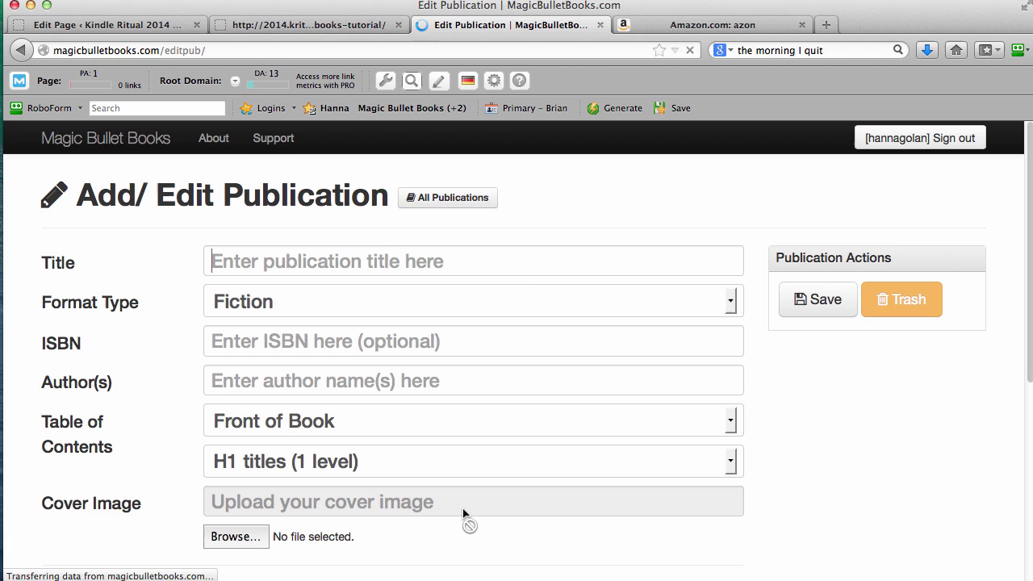
left_click(590, 110)
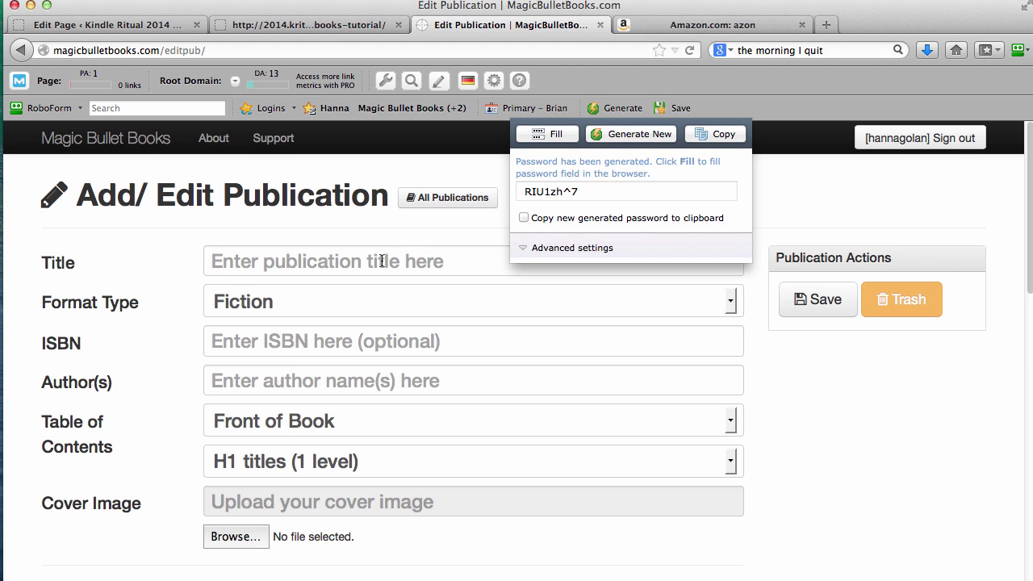
left_click(331, 257)
left_click(331, 257)
type("My")
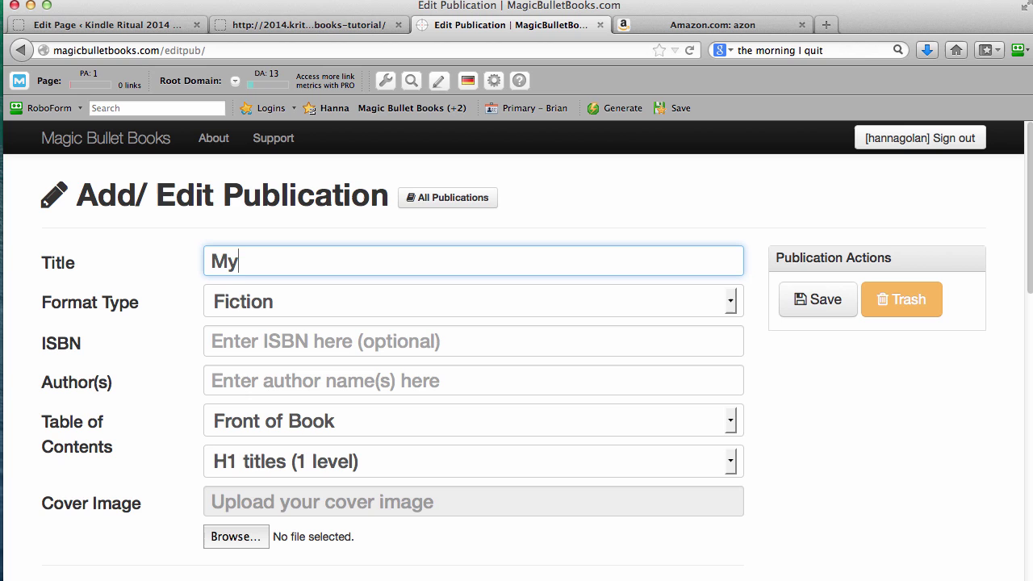
type(" Book Title")
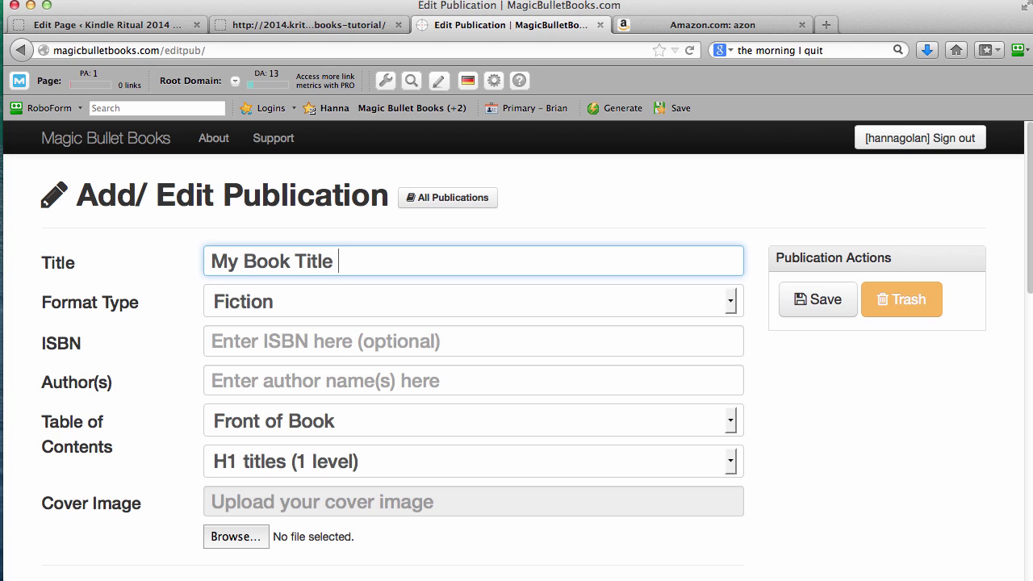
type(" Here")
Set the format to Non-fiction, enter the author's name, and place the contents at Front of Book.
left_click(735, 303)
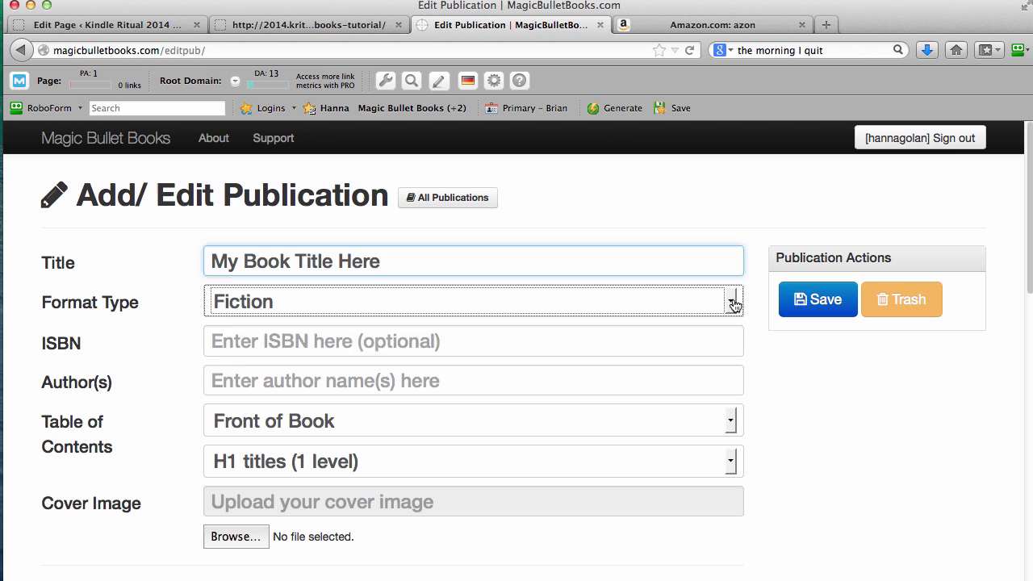
left_click(735, 303)
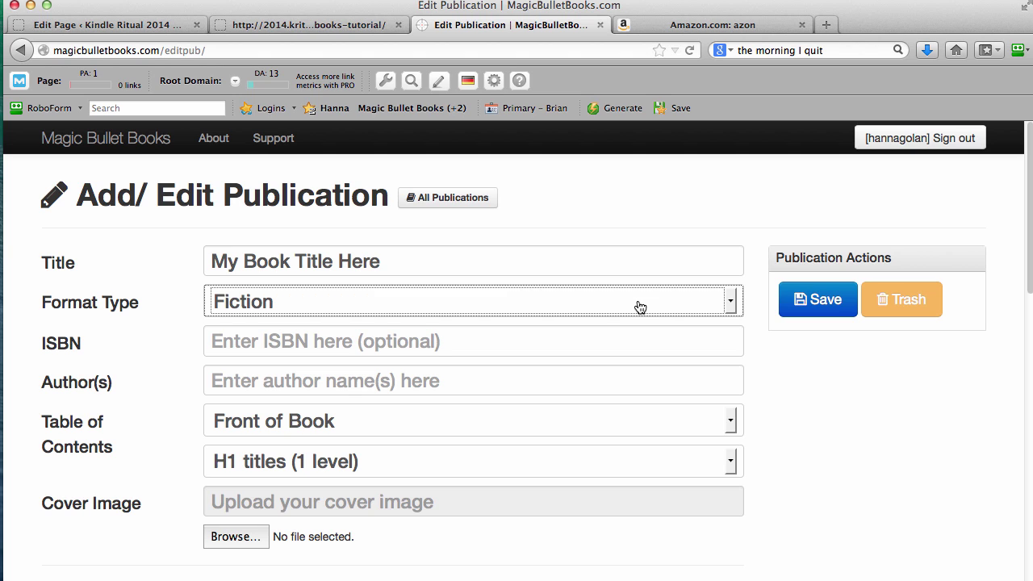
left_click(733, 301)
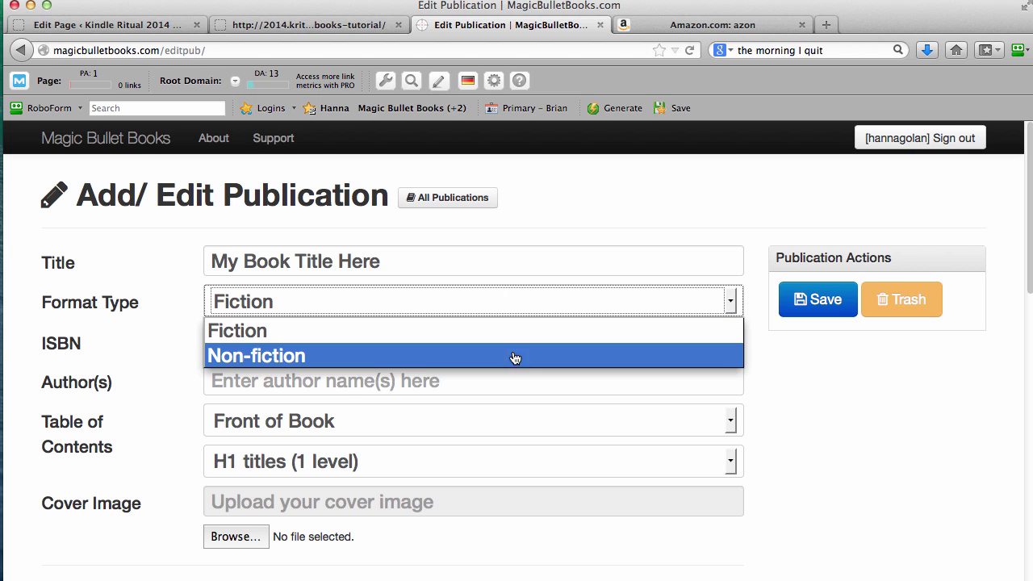
left_click(393, 356)
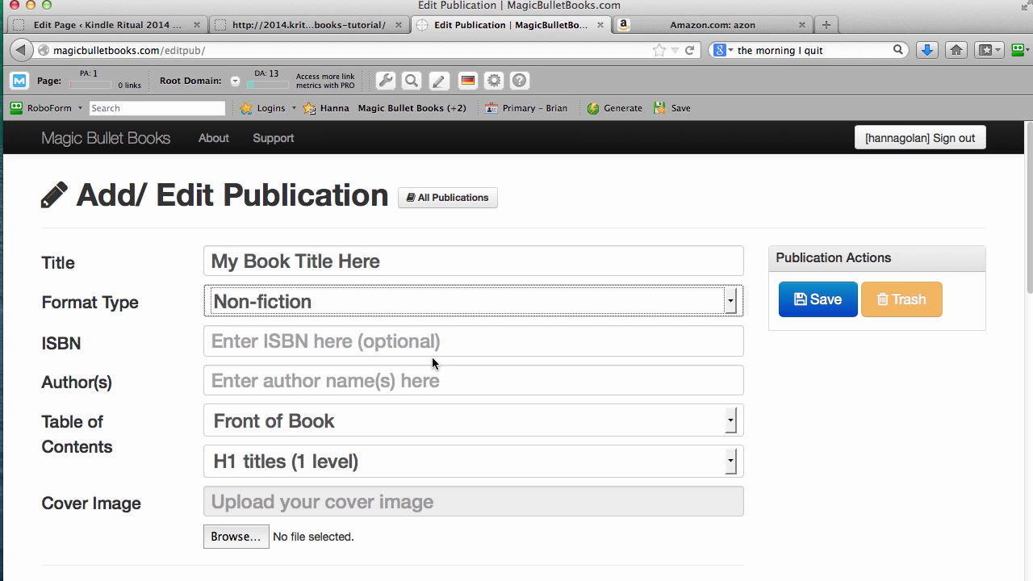
left_click(435, 380)
type("B")
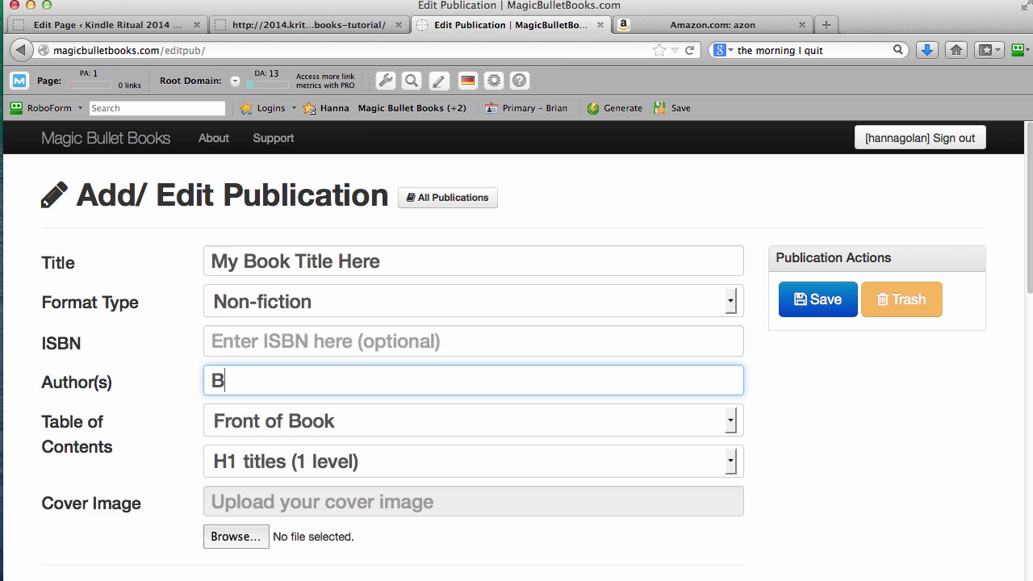
type("rian G. Johnson")
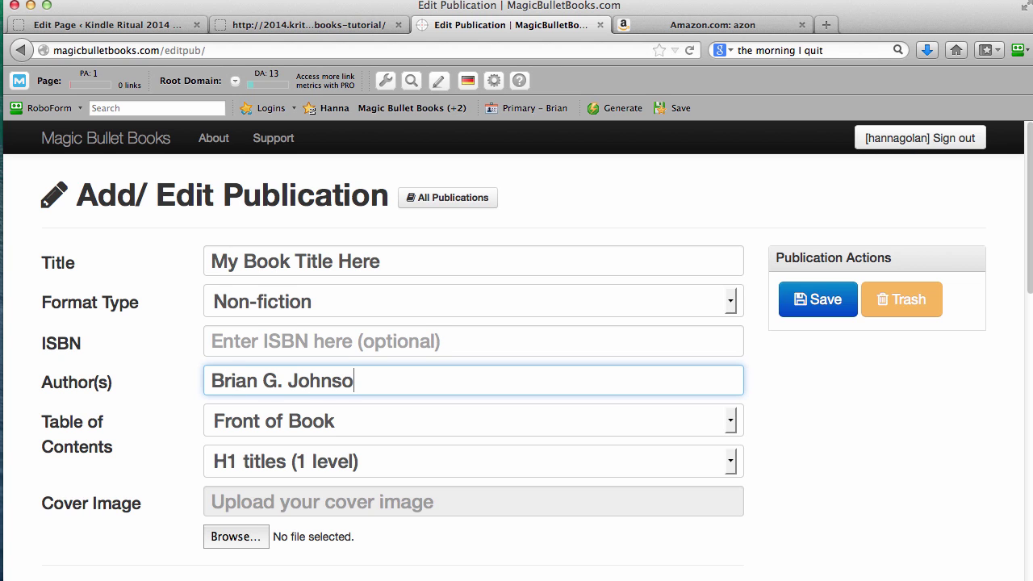
left_click(731, 423)
left_click(532, 449)
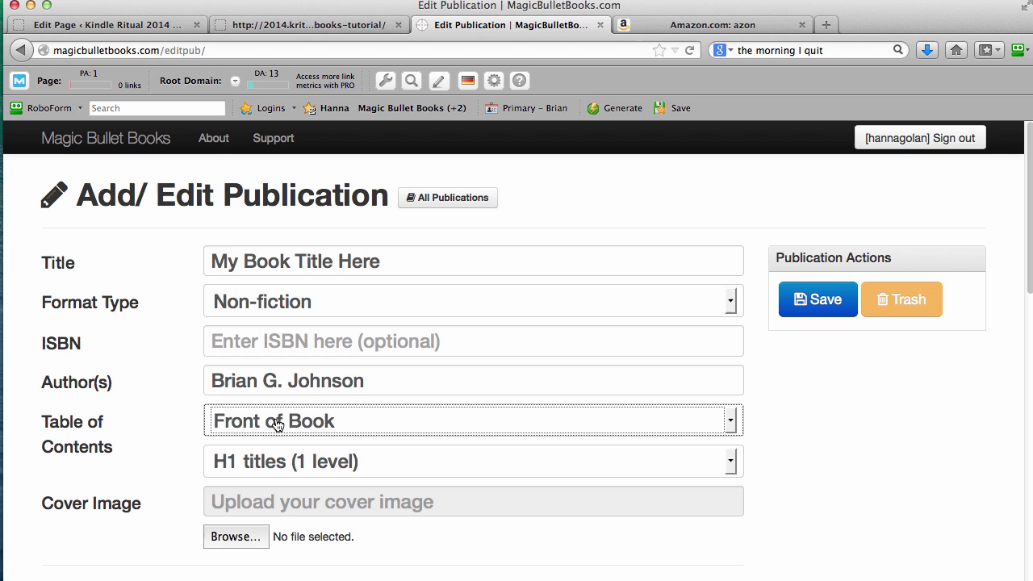
Upload azon-best-seller.JPG as the cover image, save the publication, and look over the form.
scroll(402, 455, "down", 2)
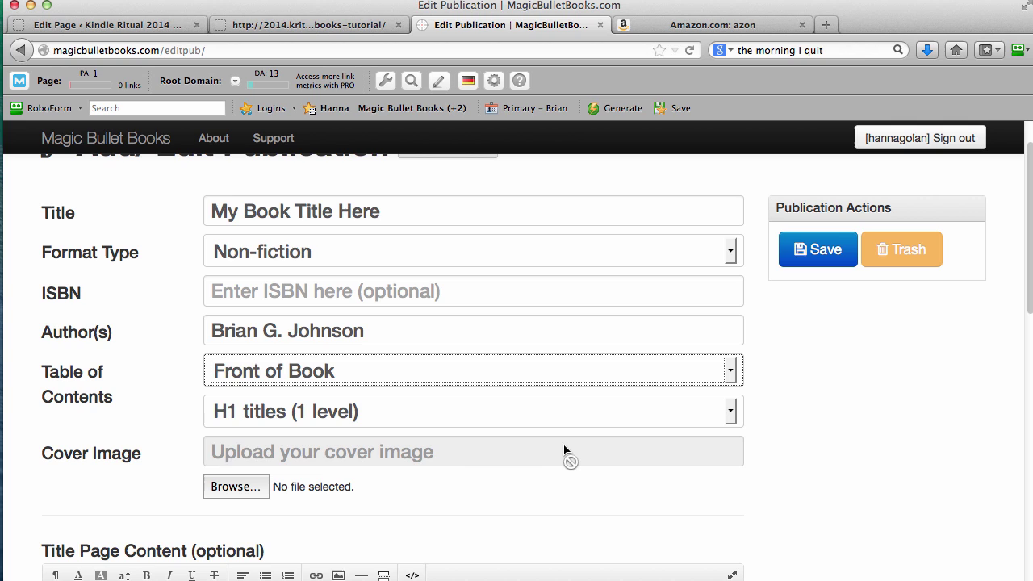
left_click(234, 487)
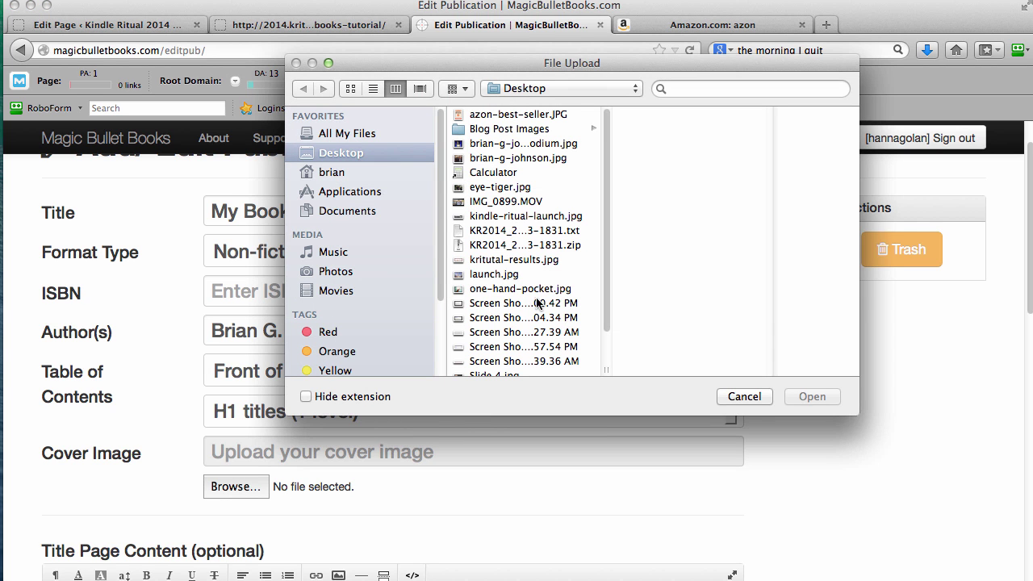
double_click(502, 116)
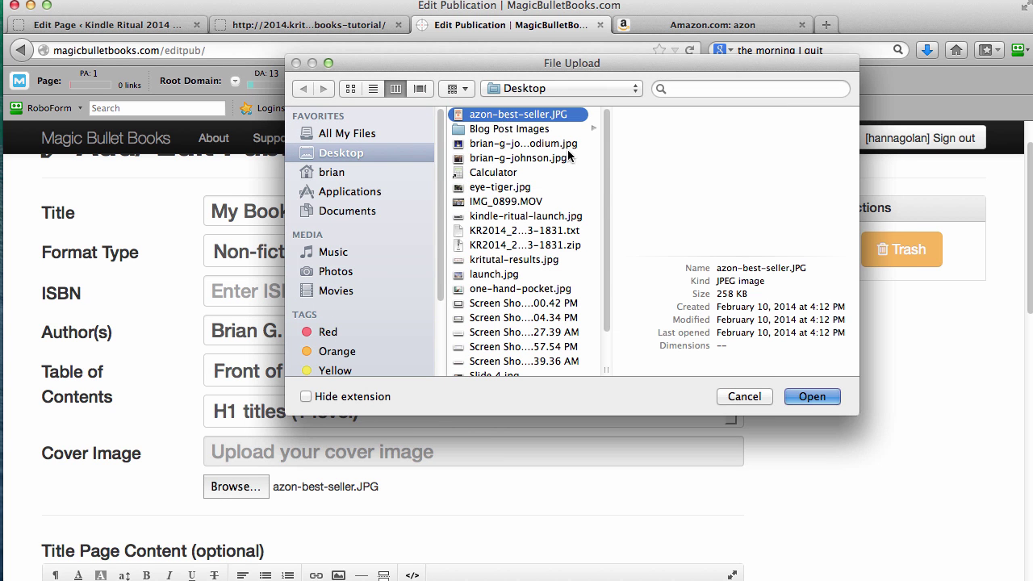
scroll(807, 400, "down", 1)
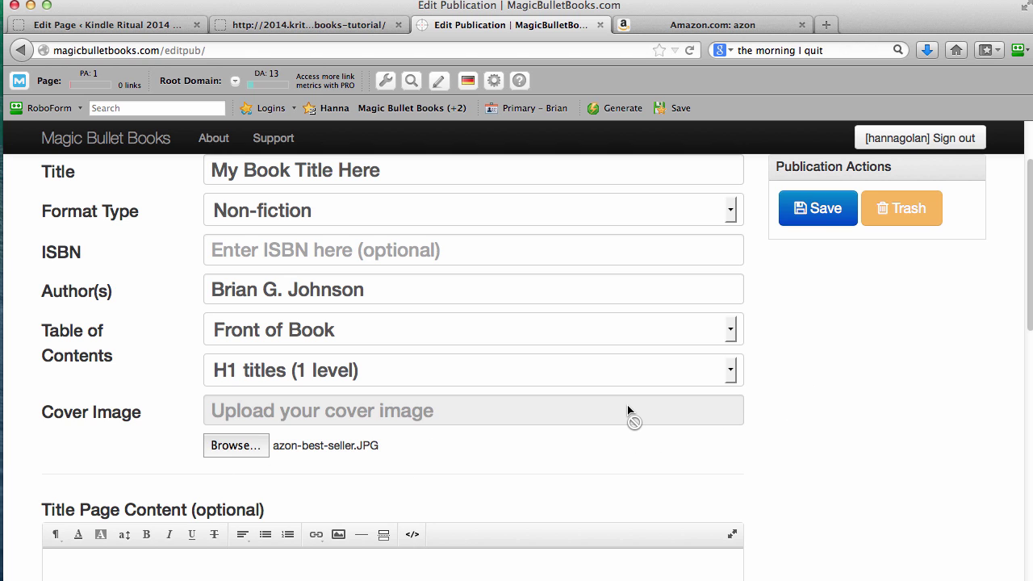
scroll(799, 407, "down", 1)
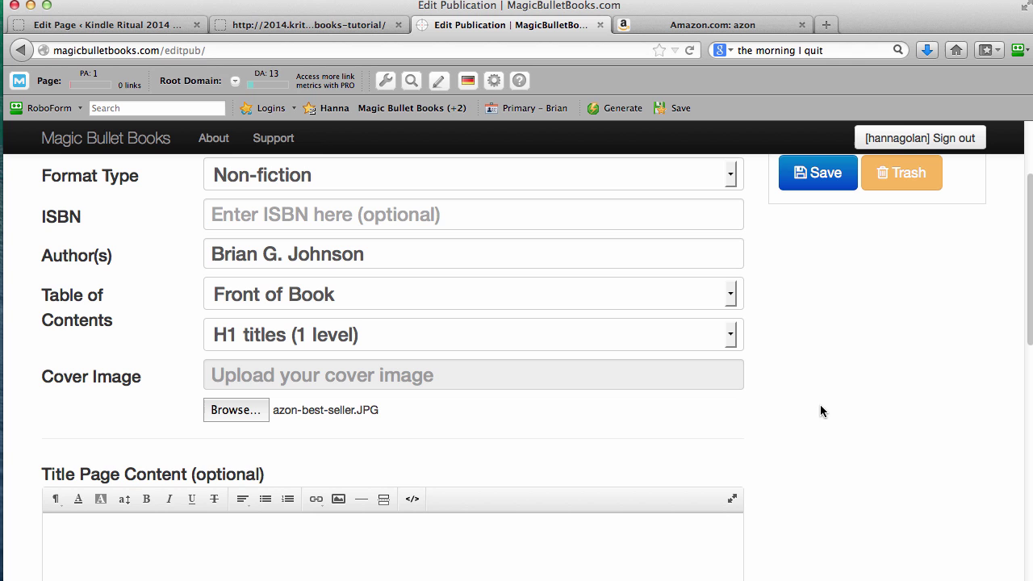
left_click(817, 173)
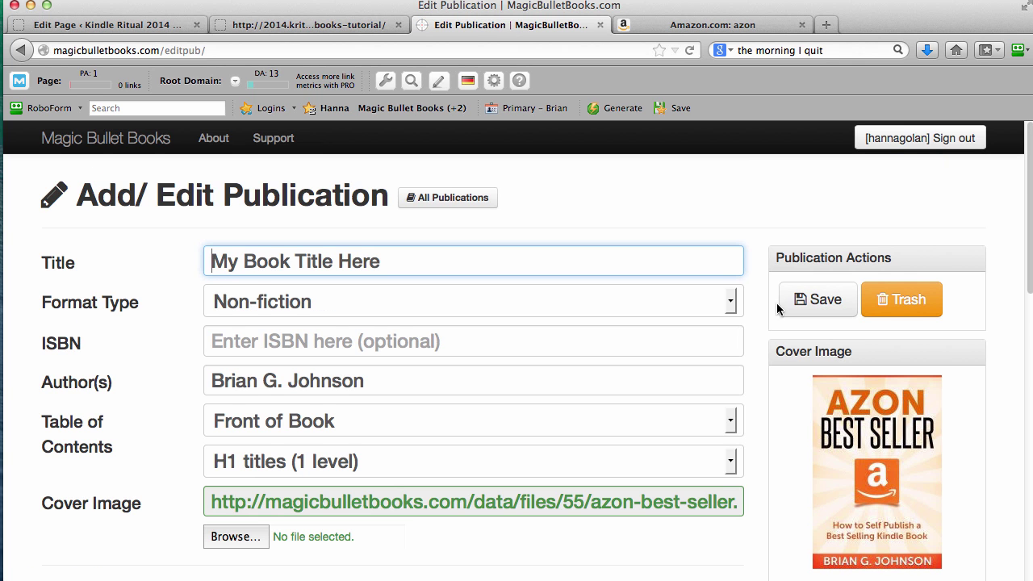
scroll(714, 314, "down", 2)
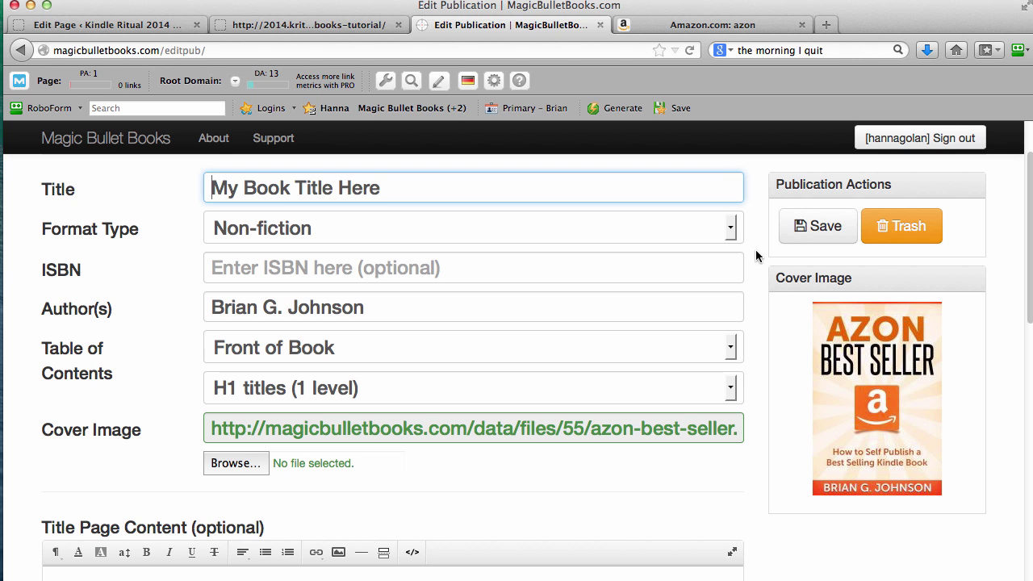
scroll(750, 247, "down", 5)
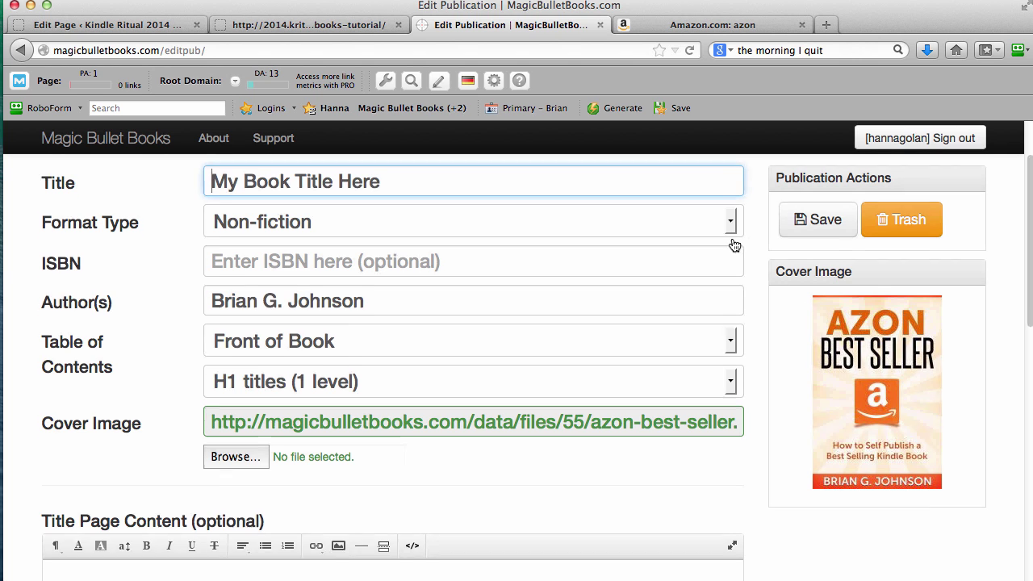
scroll(761, 265, "up", 3)
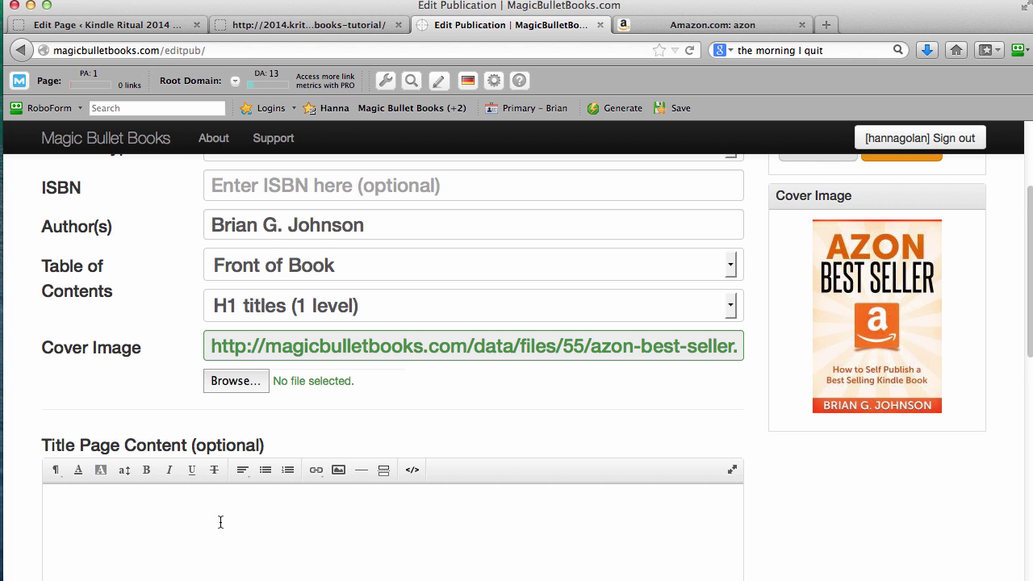
scroll(220, 521, "down", 1)
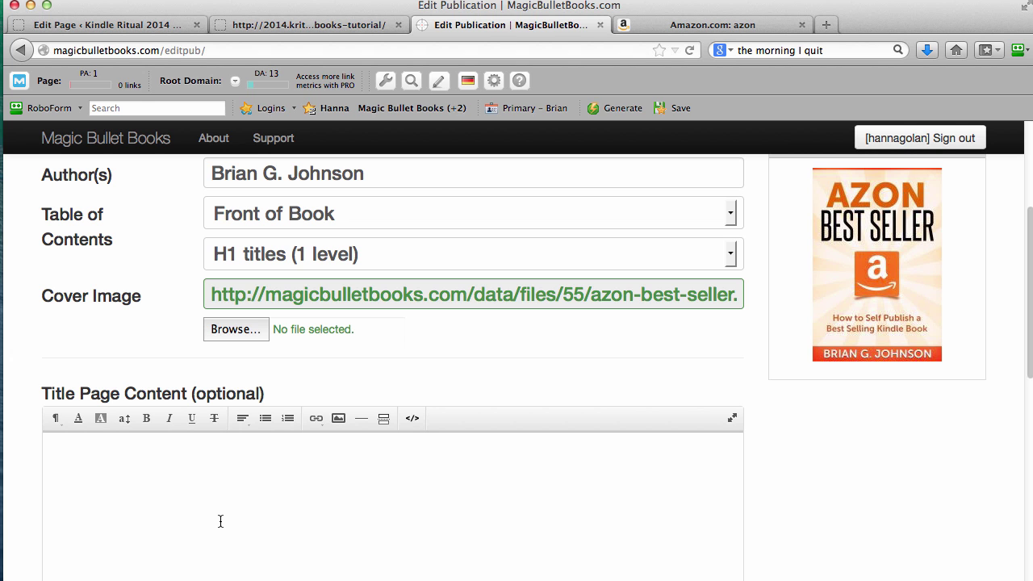
scroll(544, 346, "down", 10)
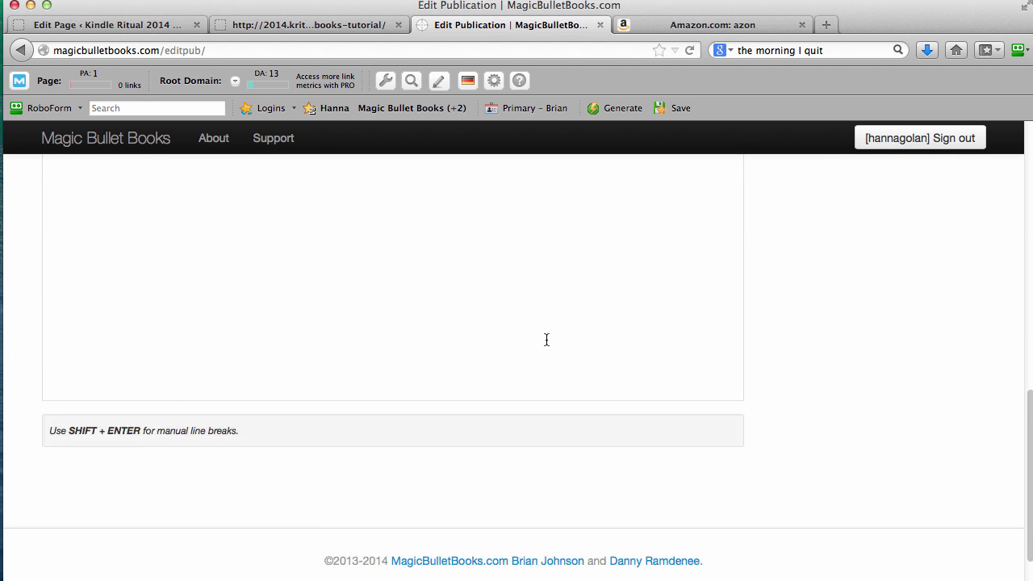
scroll(547, 342, "up", 5)
scroll(737, 343, "up", 7)
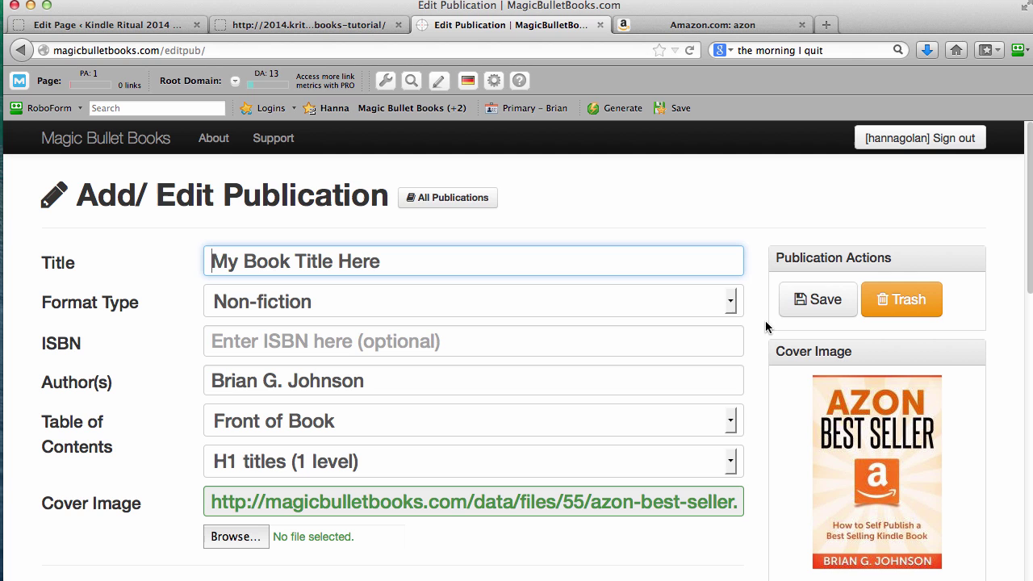
Go back to All Publications and show the pages of My Book Title Here (ID 1022).
left_click(440, 204)
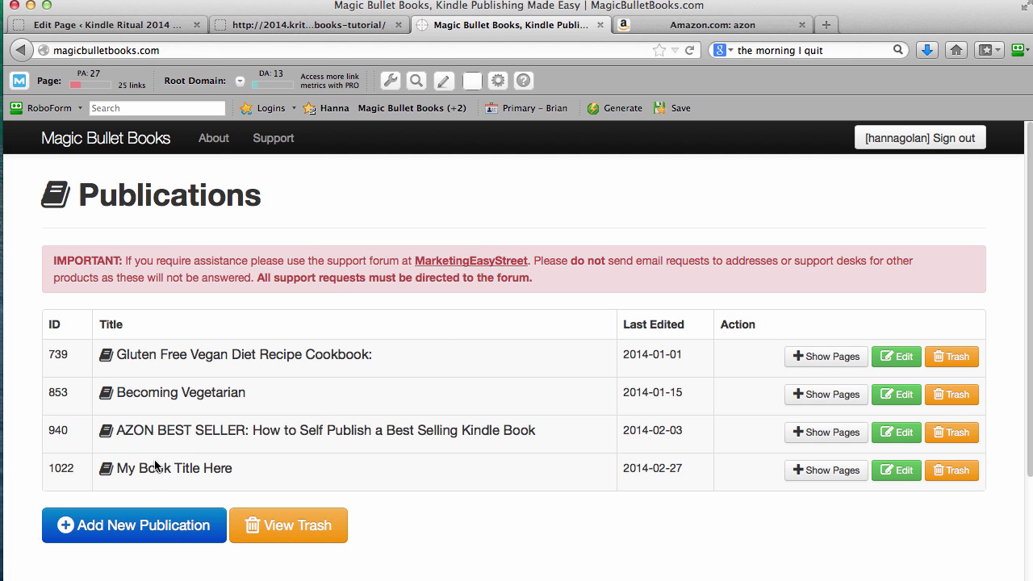
left_click_drag(242, 469, 117, 471)
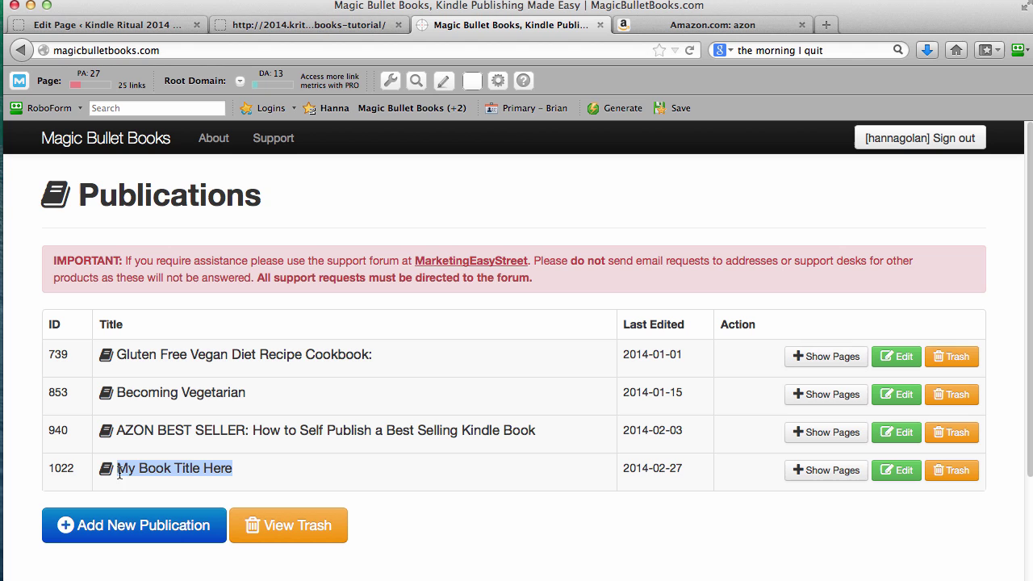
left_click(457, 494)
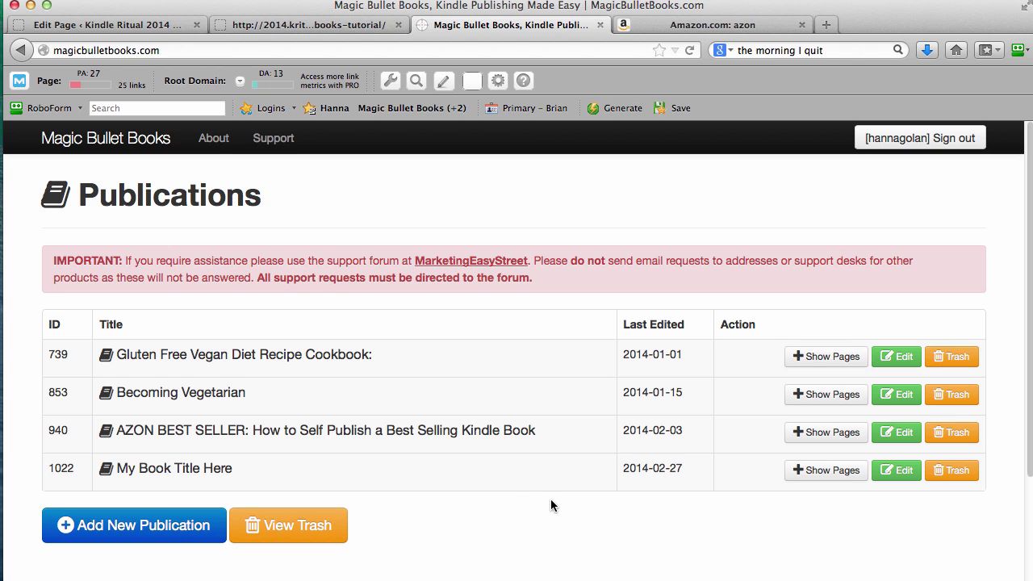
left_click(815, 472)
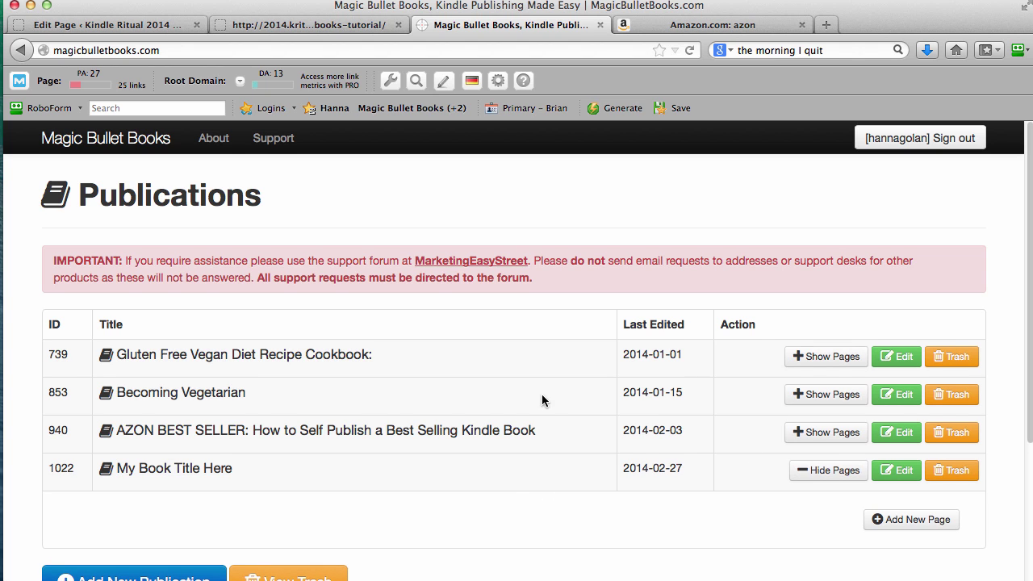
scroll(73, 484, "down", 1)
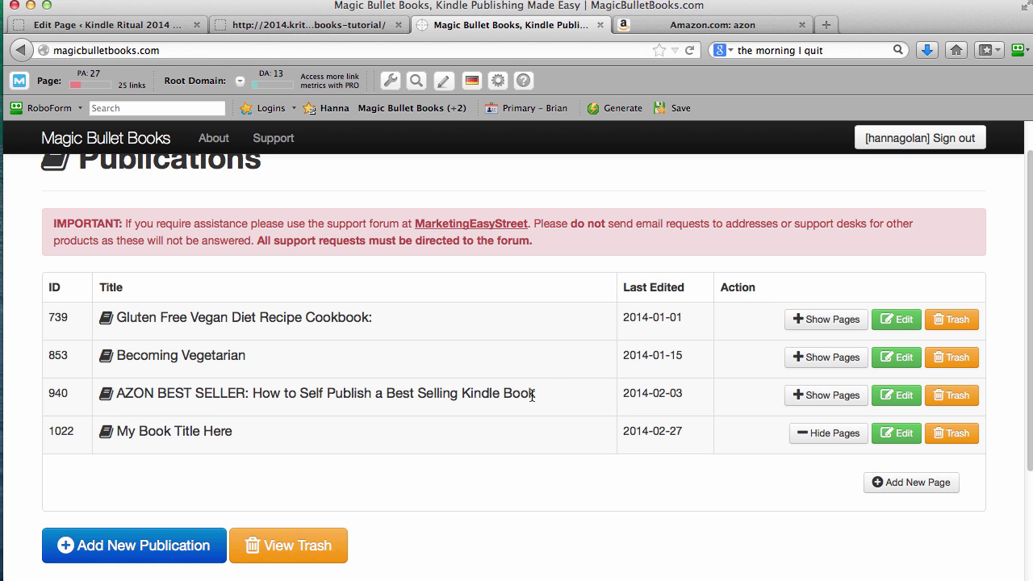
Show the AZON BEST SELLER chapters and drag Chapter 2 above Chapter 1 and back.
left_click(793, 394)
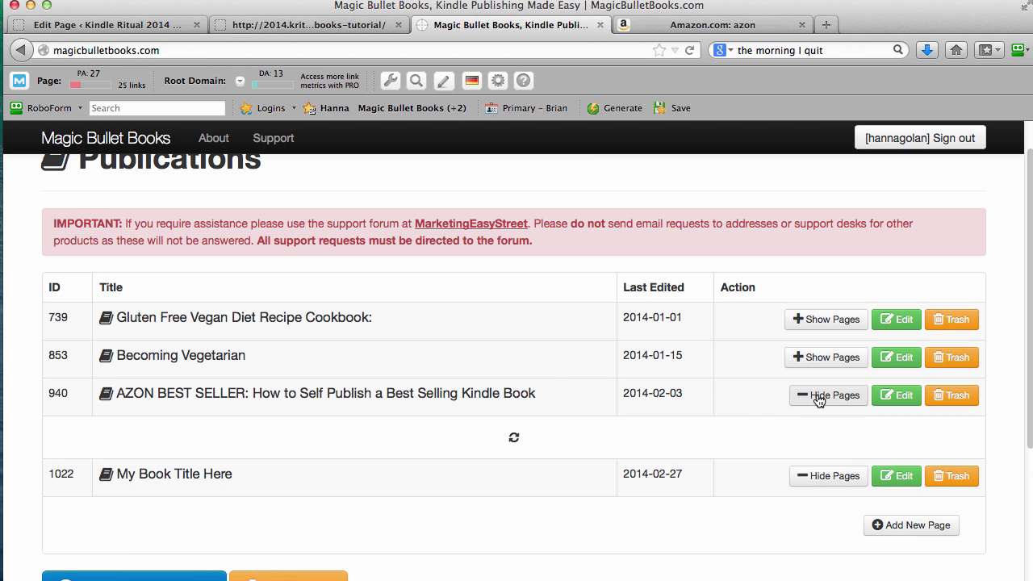
scroll(721, 345, "down", 4)
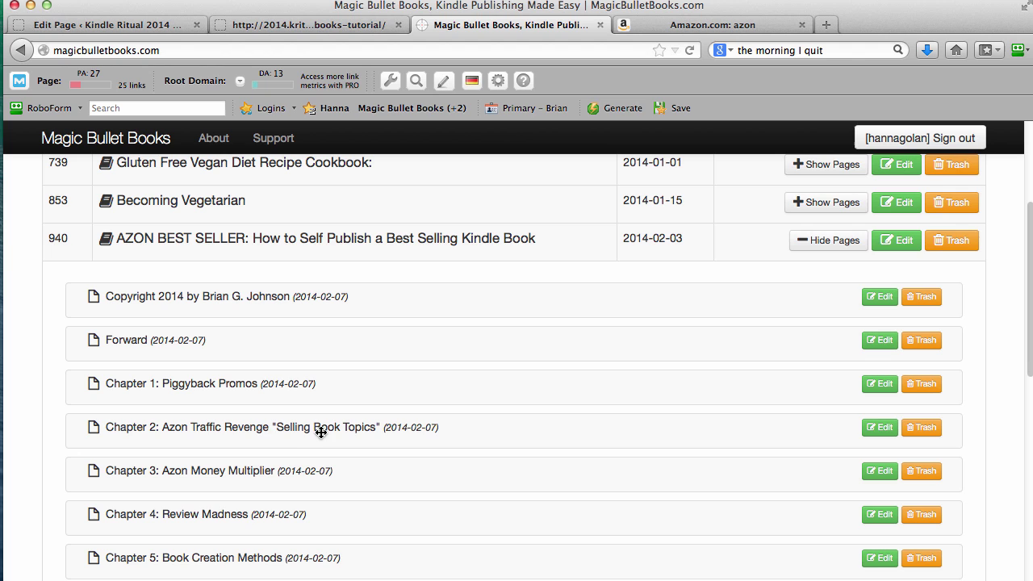
left_click_drag(205, 437, 201, 394)
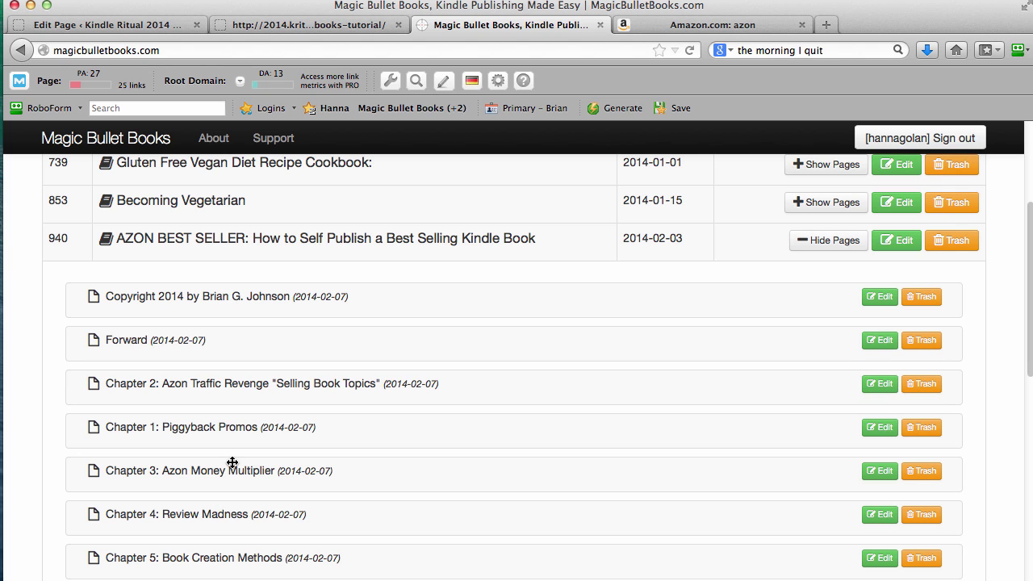
left_click_drag(200, 445, 186, 387)
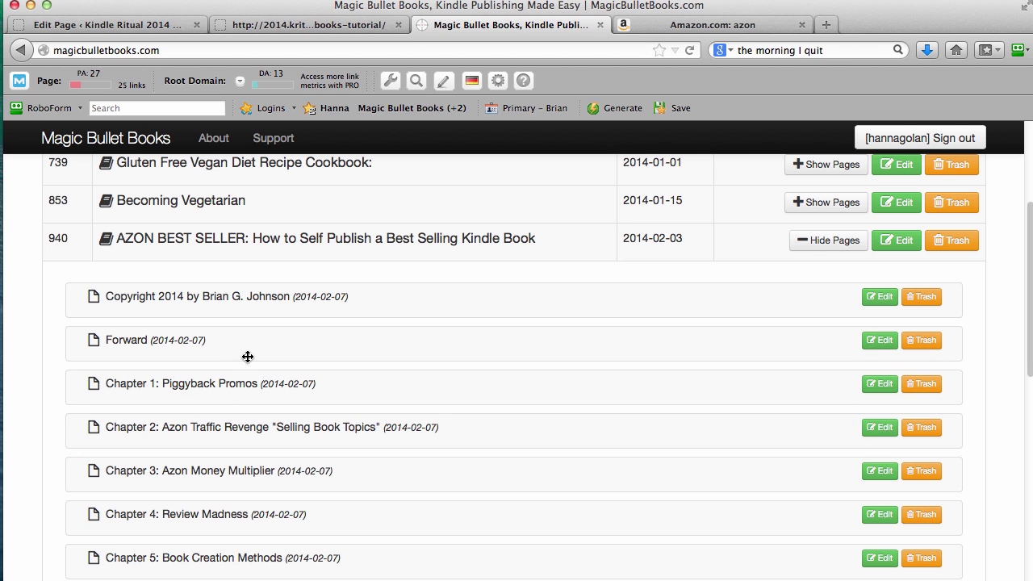
scroll(248, 356, "down", 1)
scroll(248, 356, "down", 5)
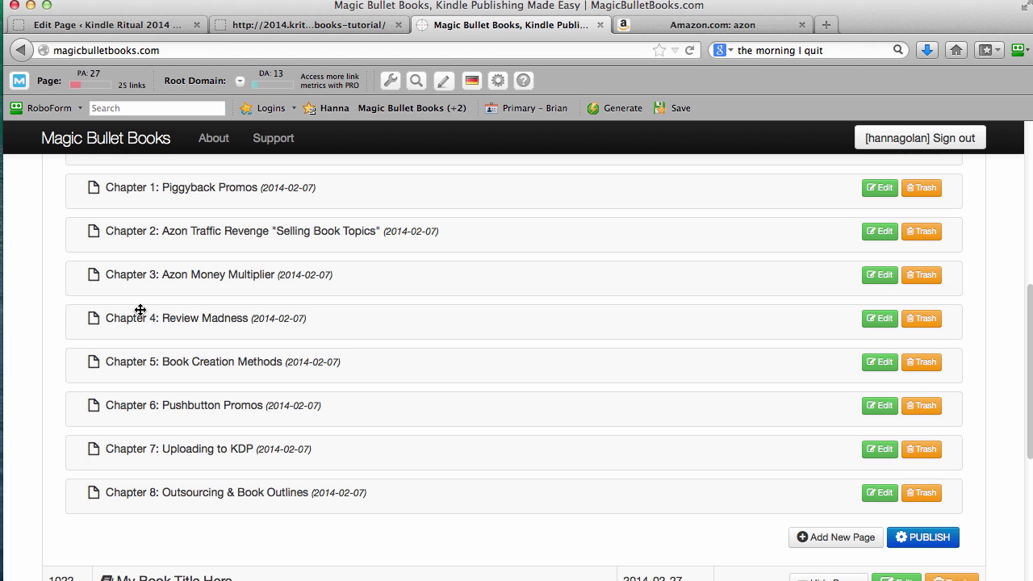
scroll(251, 298, "up", 5)
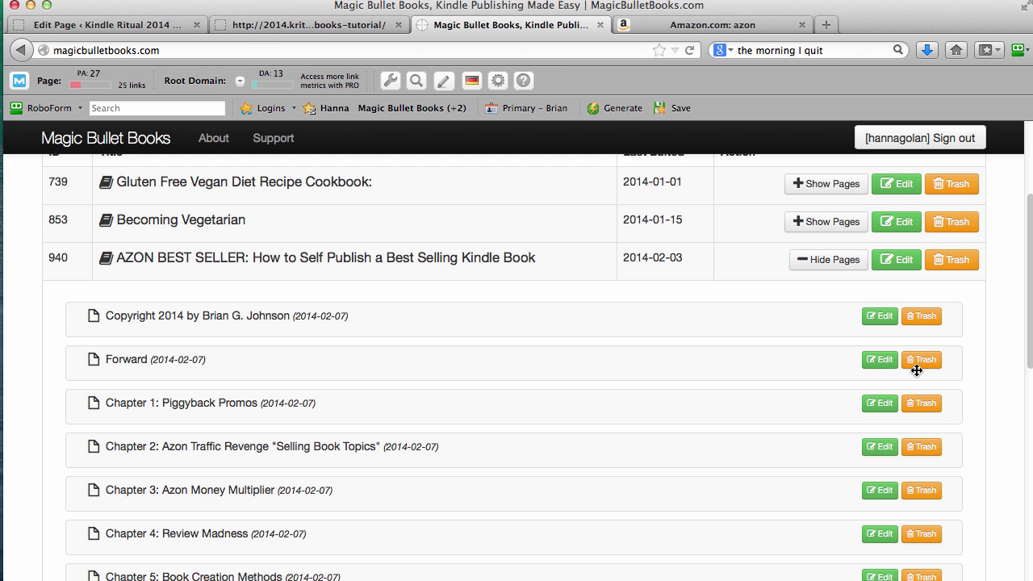
scroll(844, 329, "up", 3)
Hide the AZON BEST SELLER pages and scroll to the Add New Page button for My Book Title Here.
left_click(832, 400)
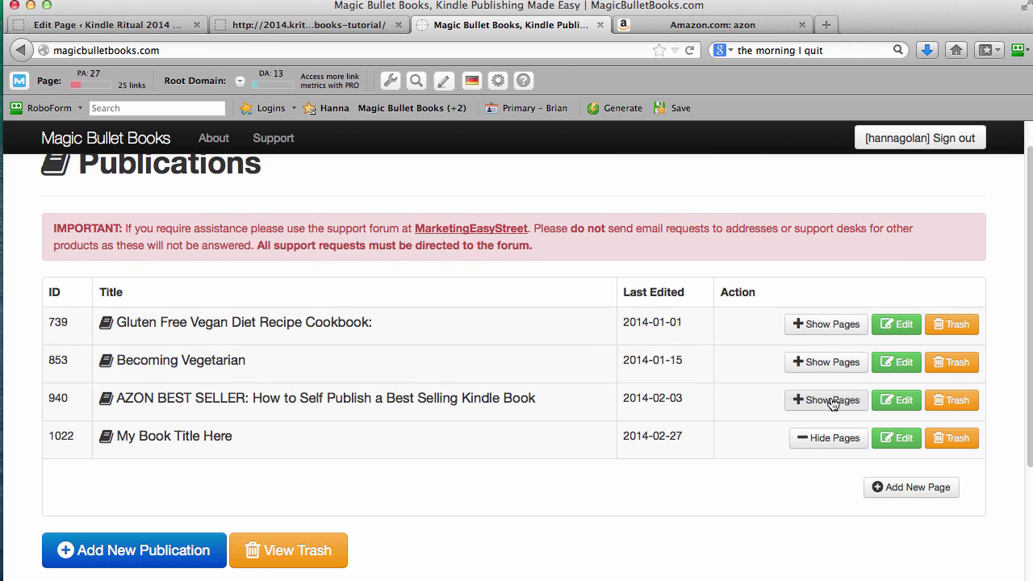
scroll(443, 360, "up", 1)
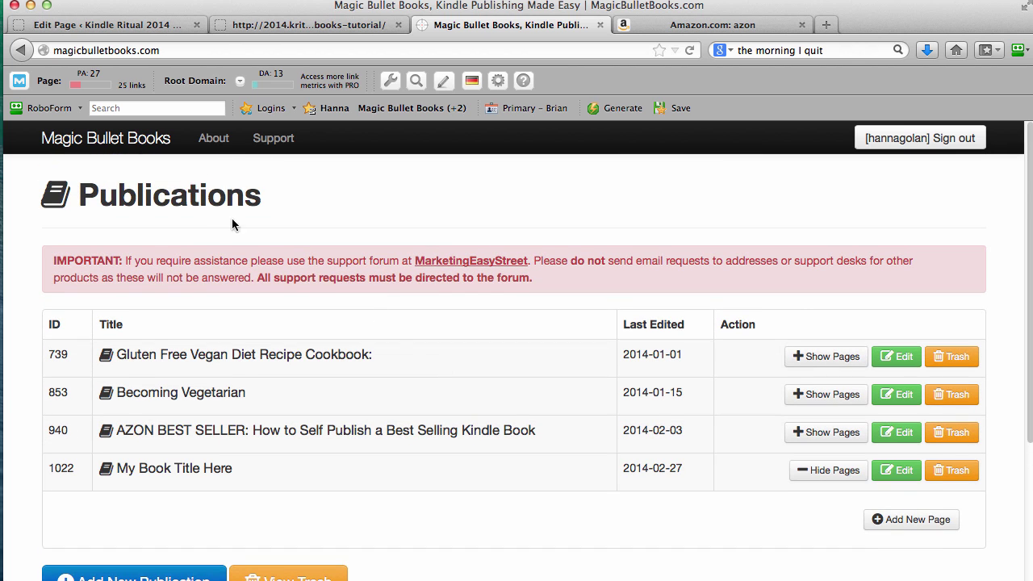
scroll(403, 362, "down", 4)
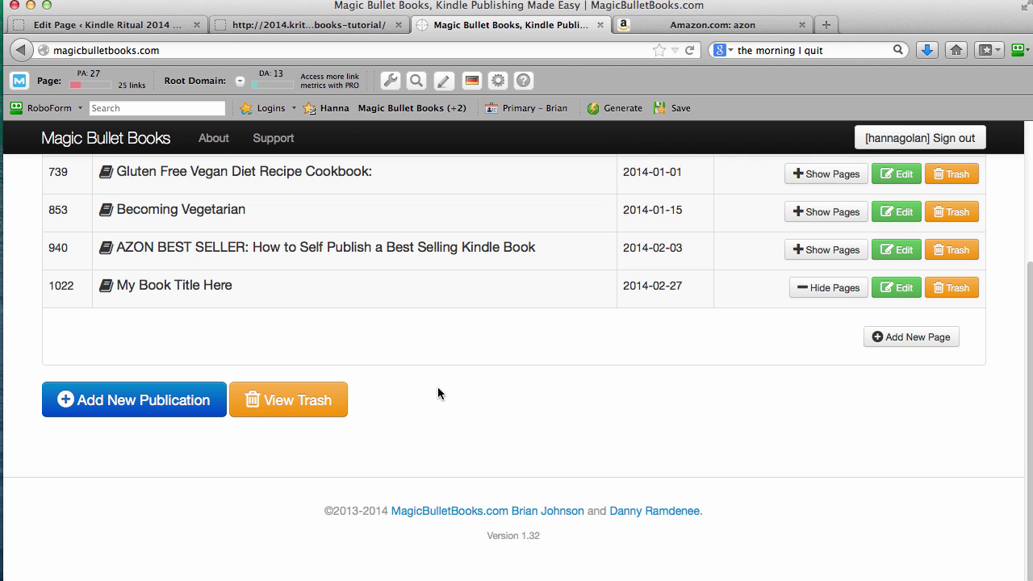
scroll(438, 386, "up", 4)
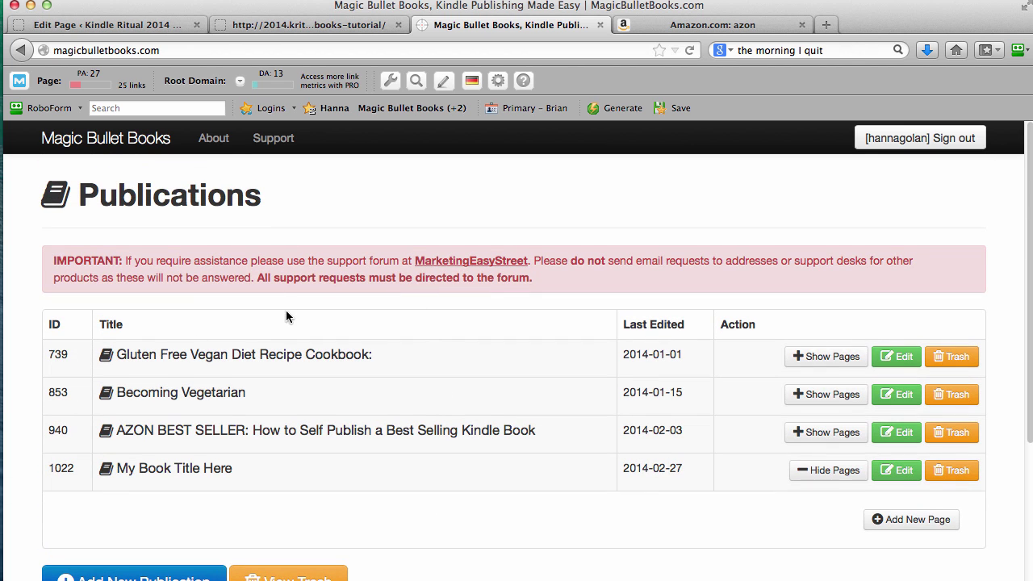
scroll(311, 241, "down", 4)
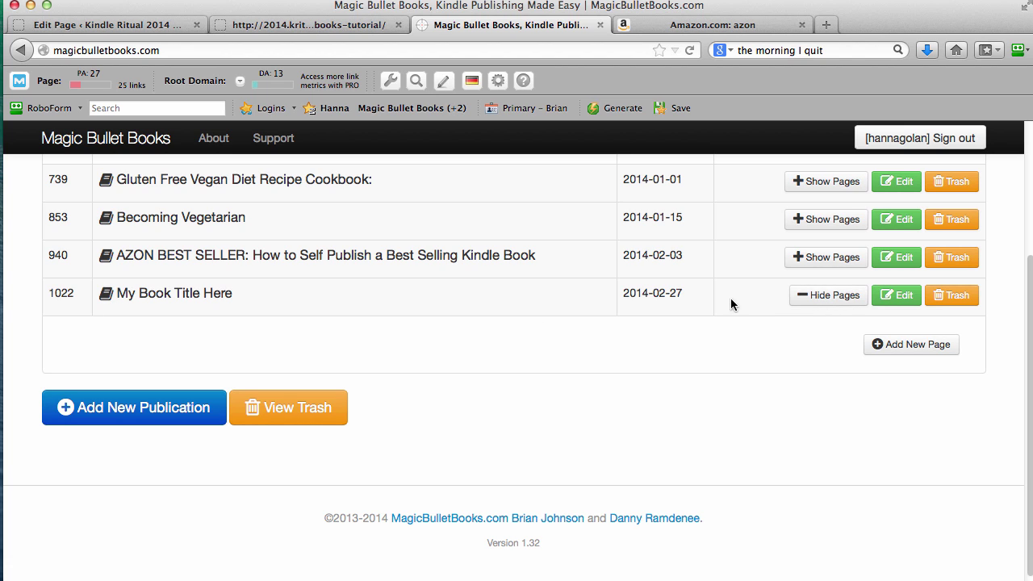
Add a new page titled 'Chapter One: Description Here'.
left_click(908, 346)
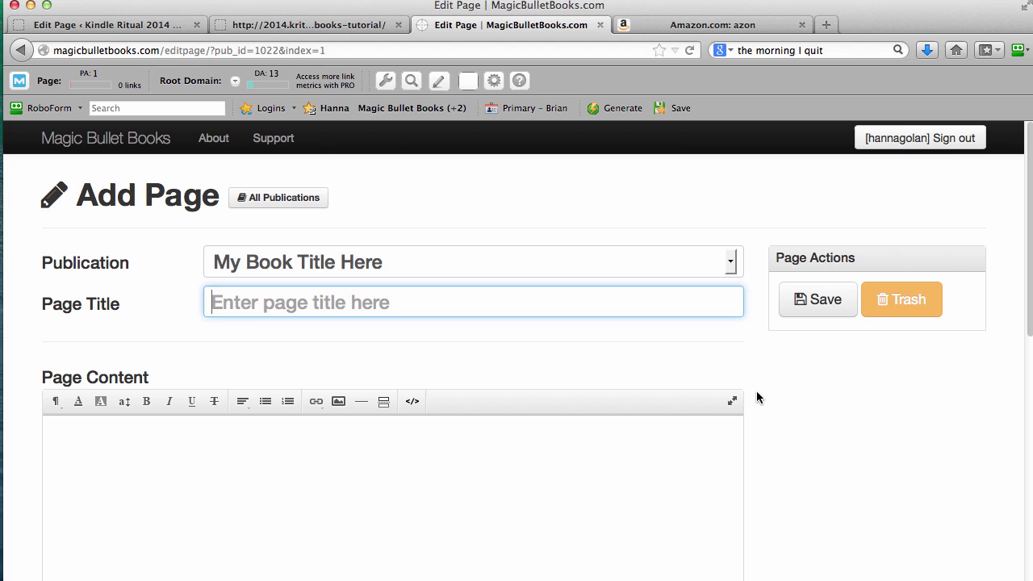
type("Chapter One")
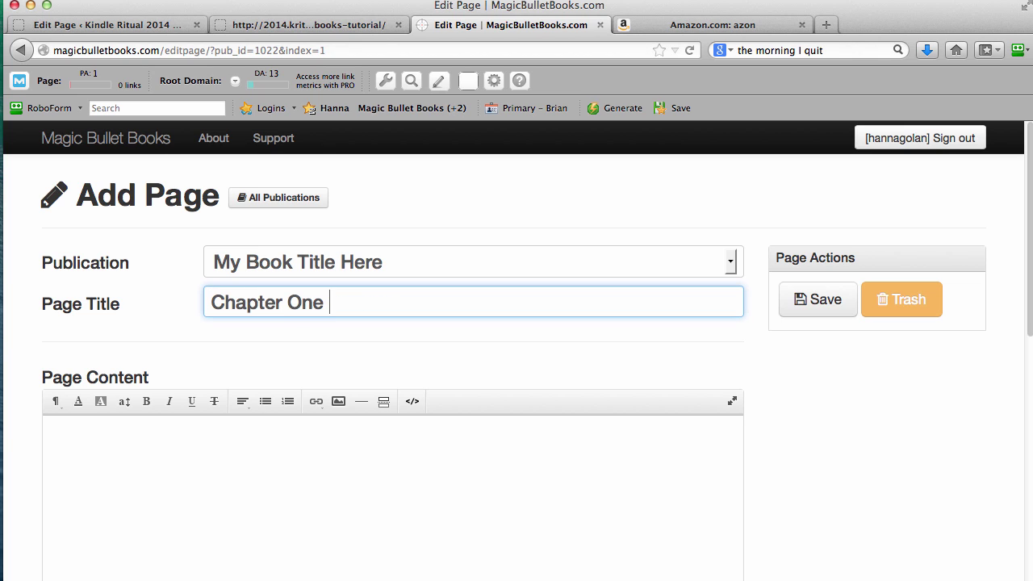
type(": ")
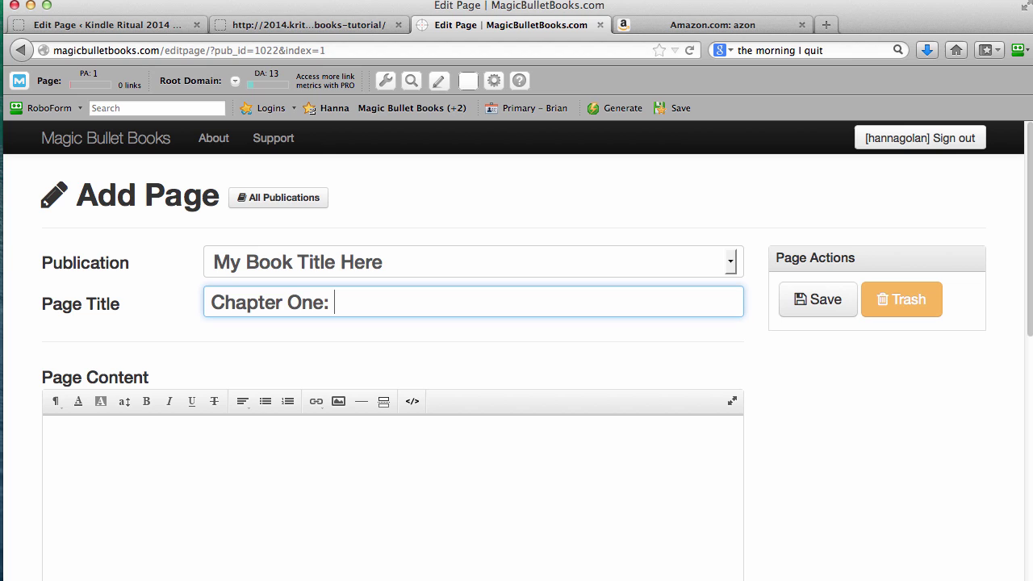
type("D")
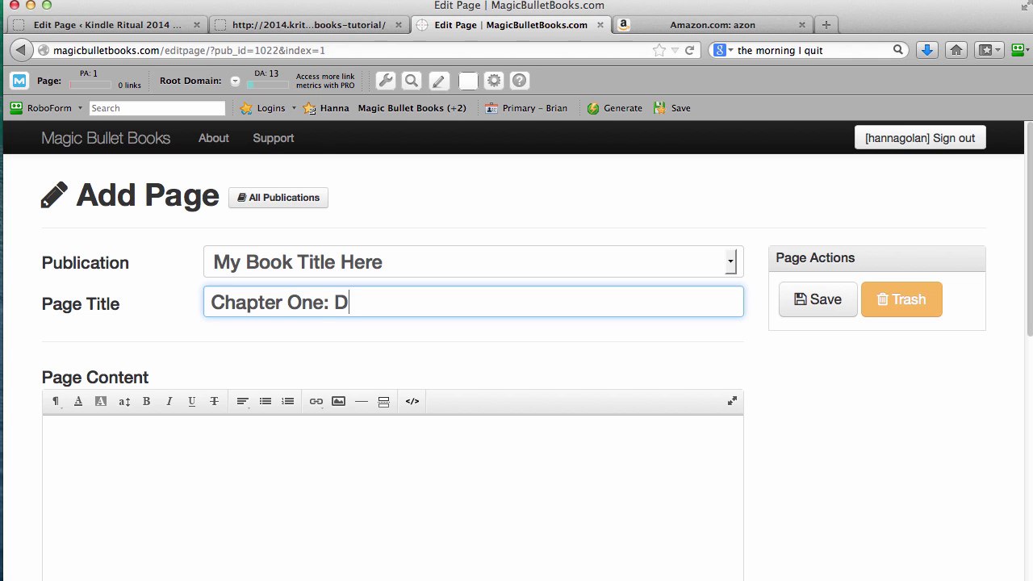
type("escrition")
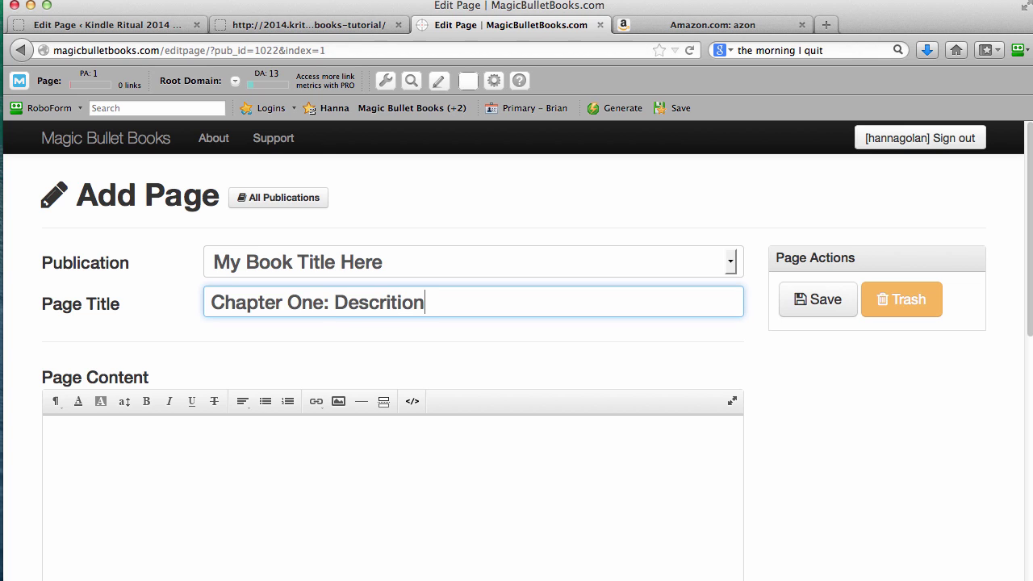
key("BackSpace")
key("BackSpace")
key("BackSpace")
key("BackSpace")
type("ption Here")
Write the capitalised opening sentence: keep things simple and you'll have a published book in no time.
scroll(505, 415, "down", 1)
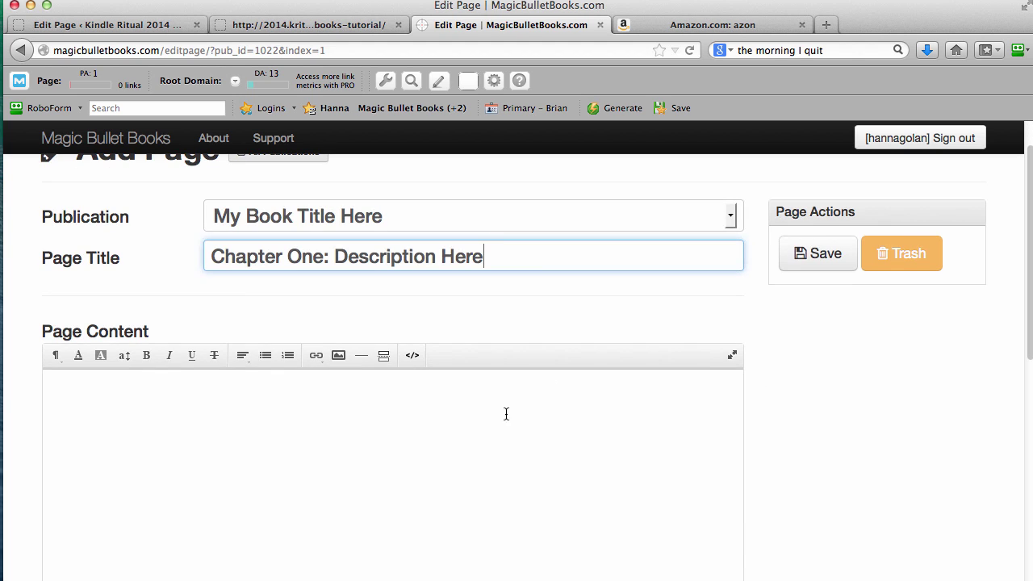
left_click(500, 419)
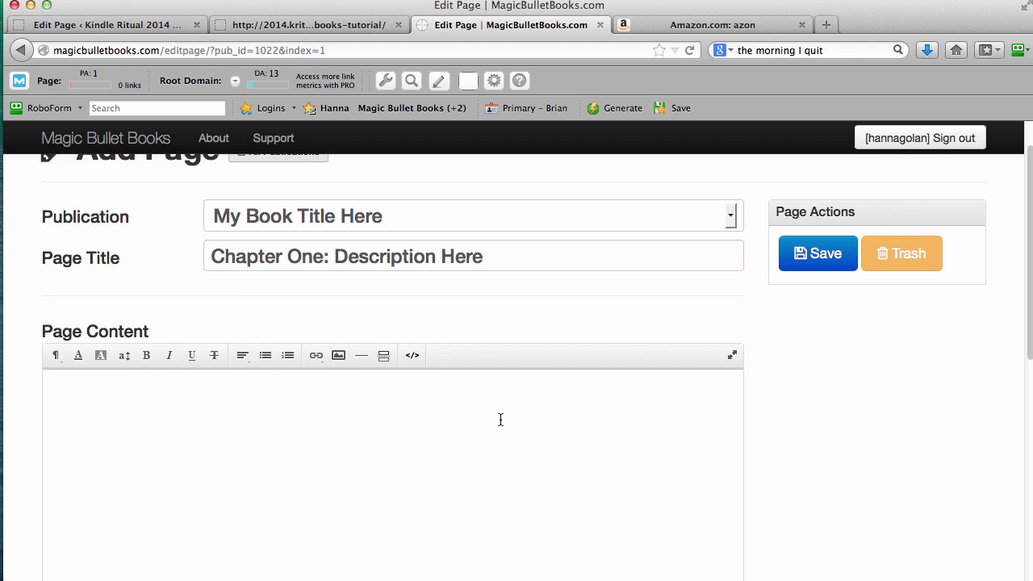
type("here is some content, k")
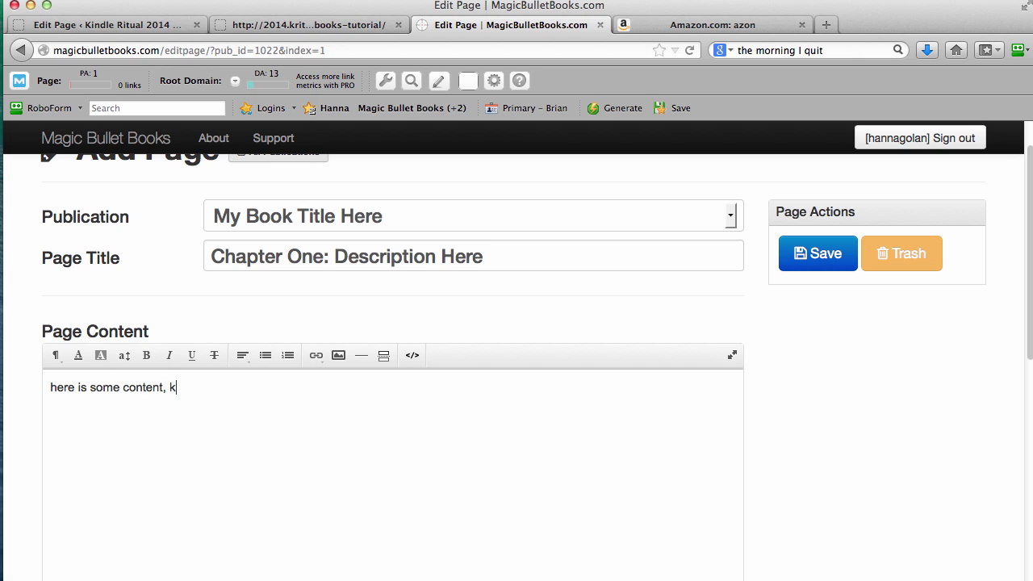
type("eep things simple and whyou")
key("BackSpace")
key("BackSpace")
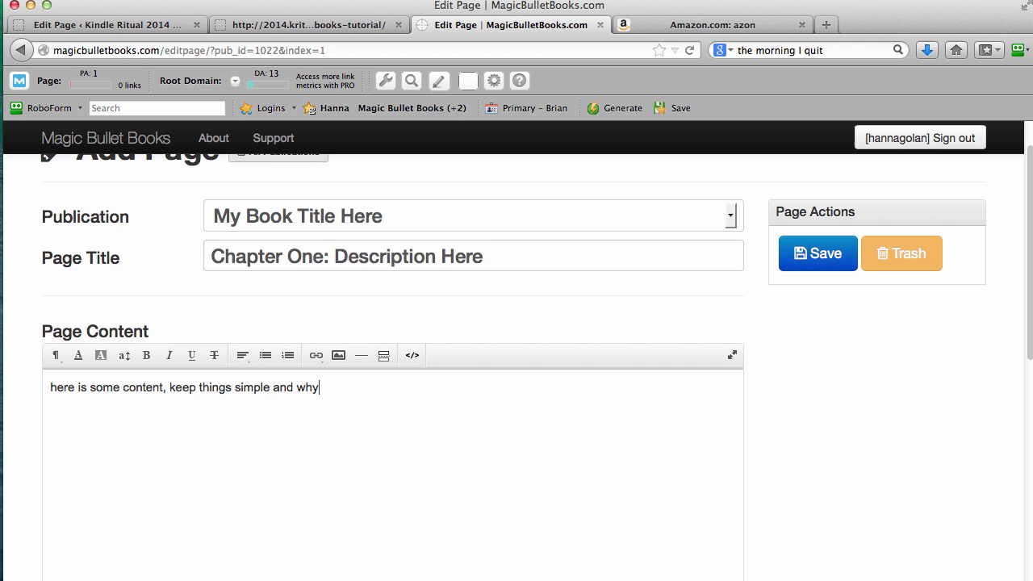
key("BackSpace")
key("BackSpace")
key("BackSpace")
type("you will have a published ")
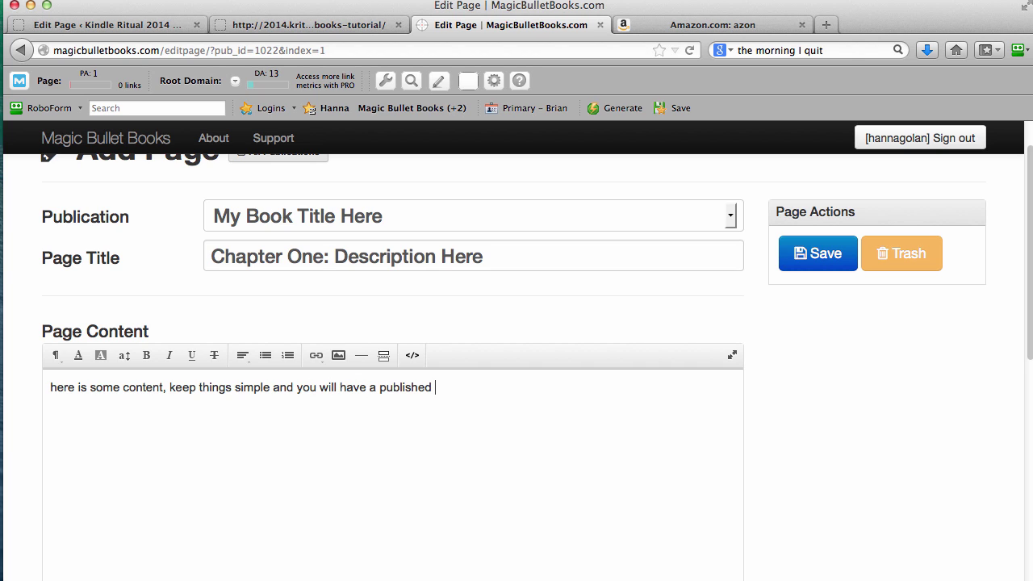
type("book in no time!")
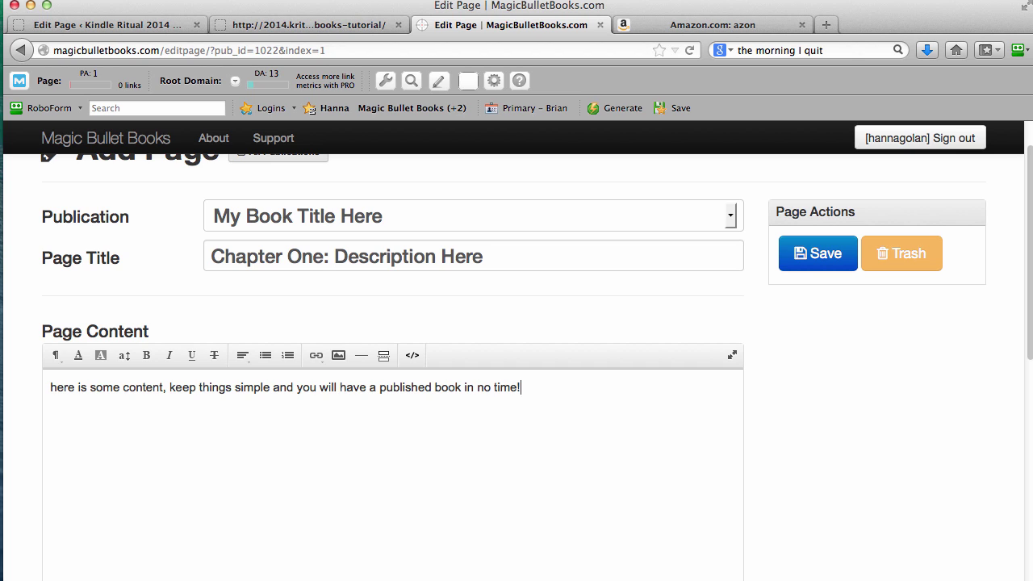
left_click(60, 389)
key("BackSpace")
type("H")
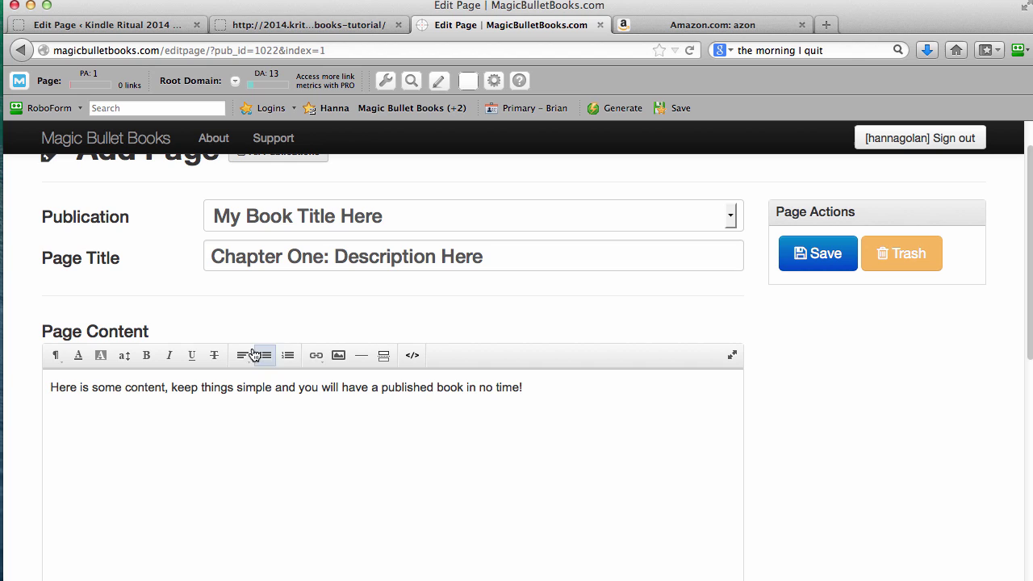
left_click(564, 391)
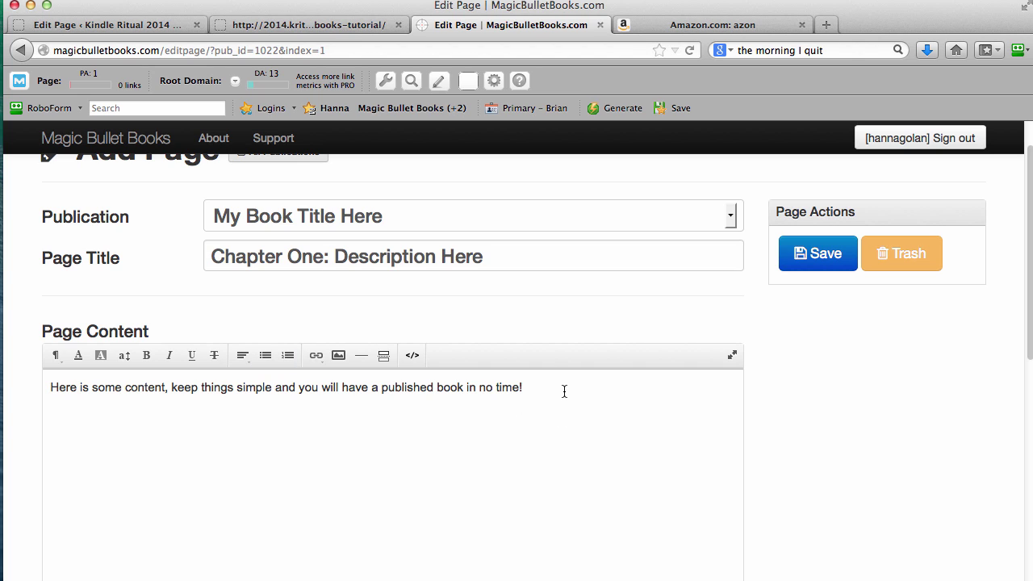
Insert the portrait photo on a new line below the opening sentence using the Insert Image drop zone.
key("Return")
left_click(338, 356)
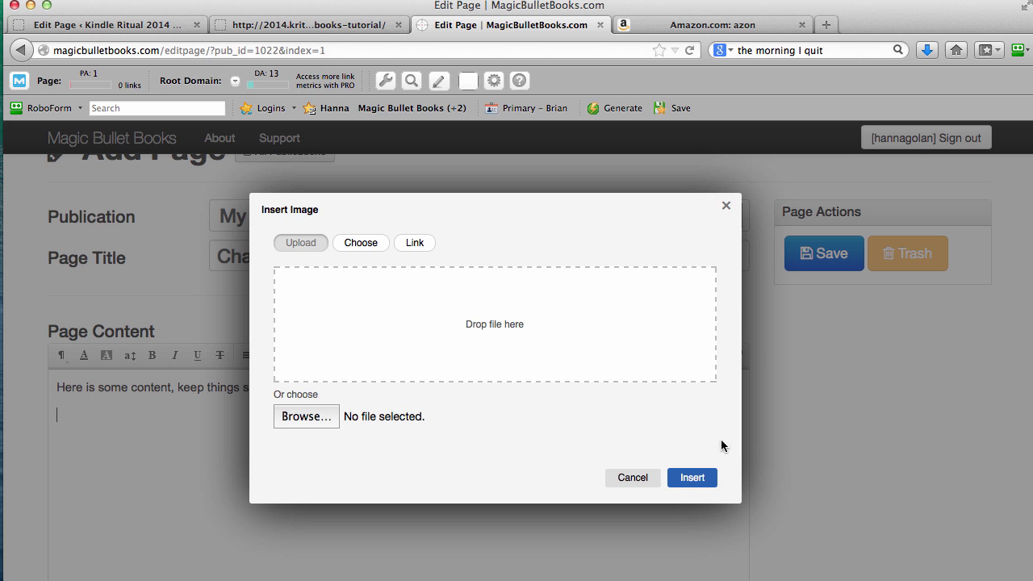
left_click_drag(947, 474, 515, 321)
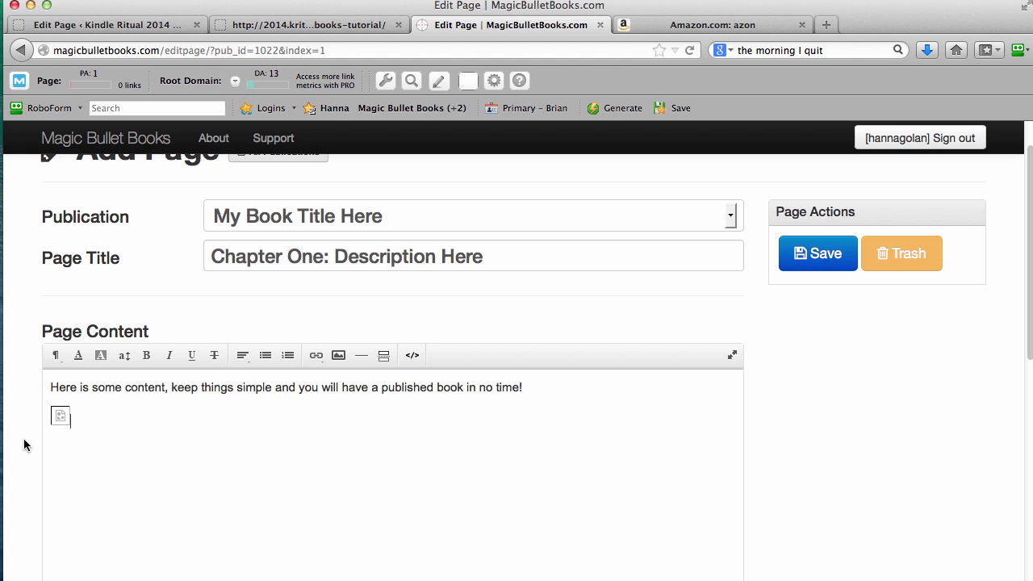
scroll(612, 393, "down", 3)
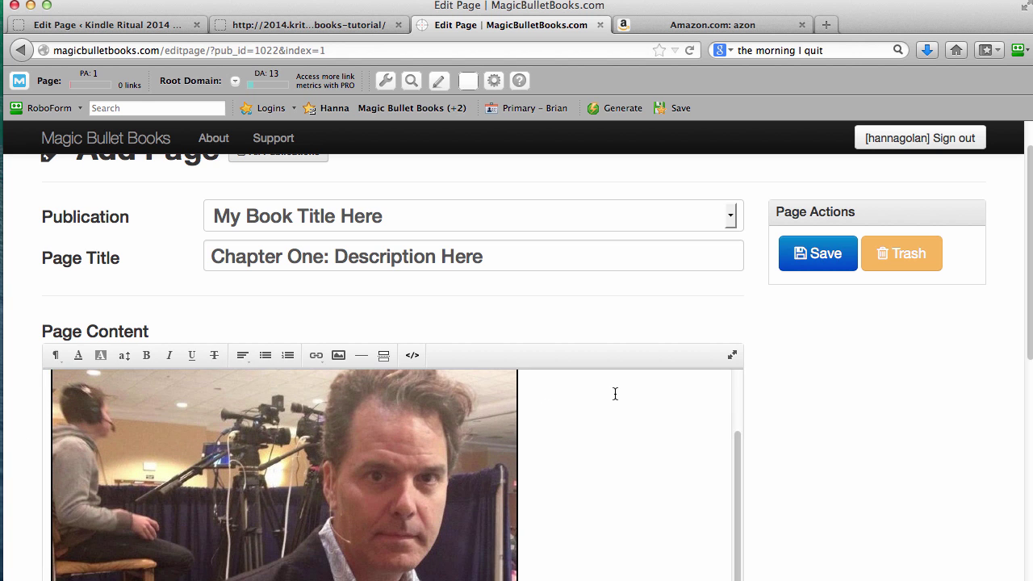
scroll(946, 398, "down", 2)
scroll(689, 390, "up", 2)
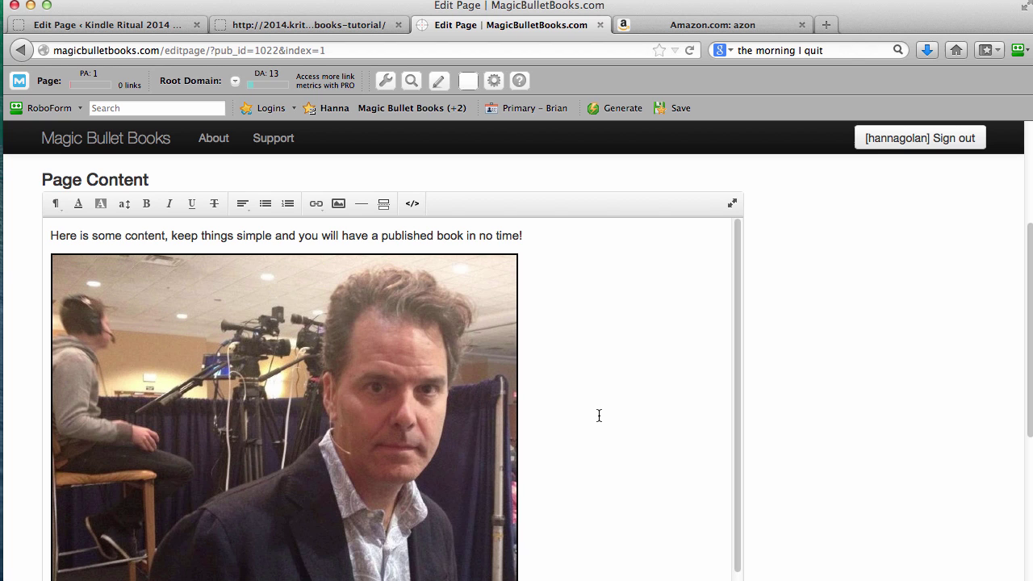
scroll(644, 408, "down", 5)
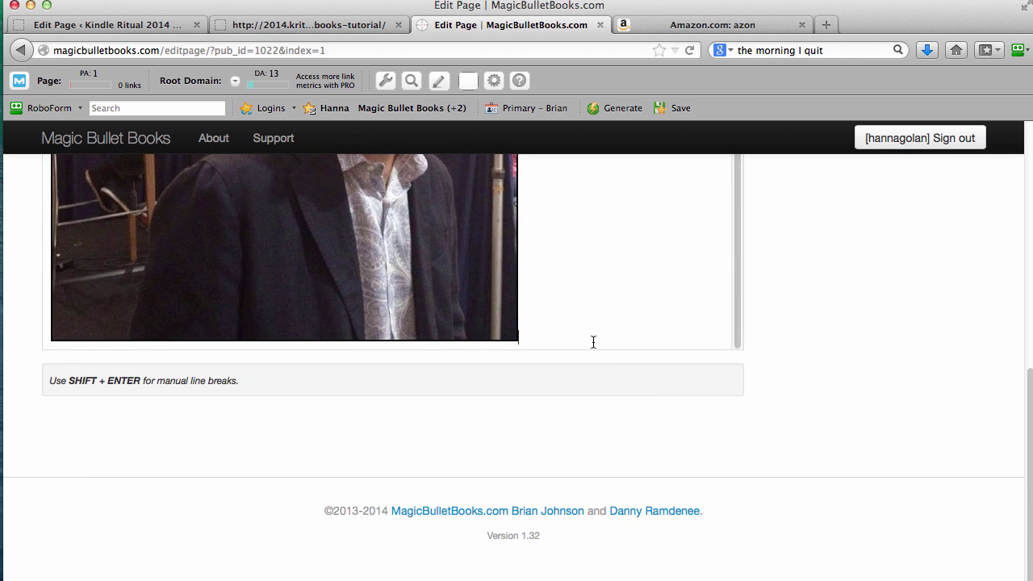
Below the photo, type 'This book is about self publishing and how to drive traffic, earn book royalties and have fun'.
left_click(593, 342)
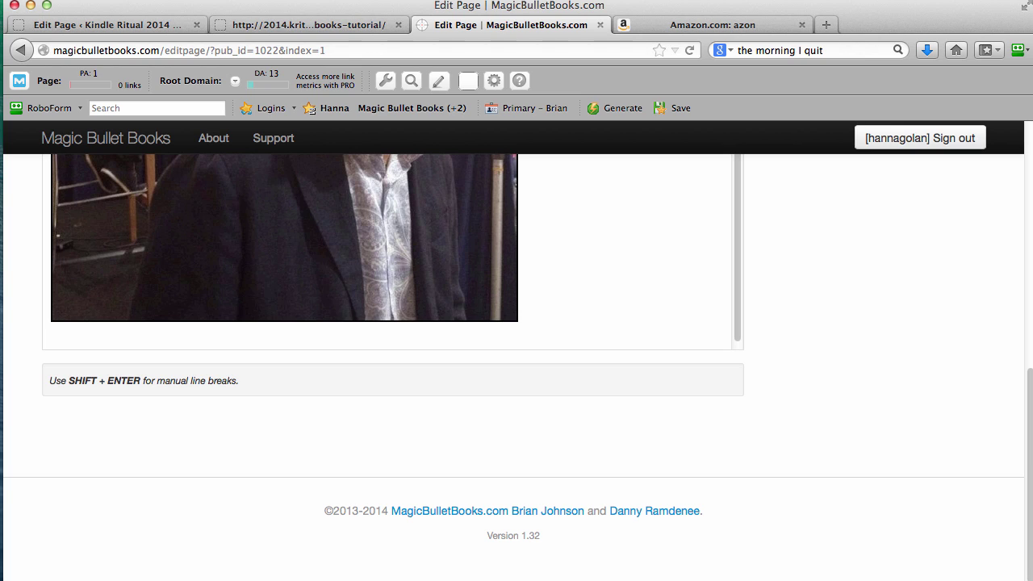
type("This book is aout a")
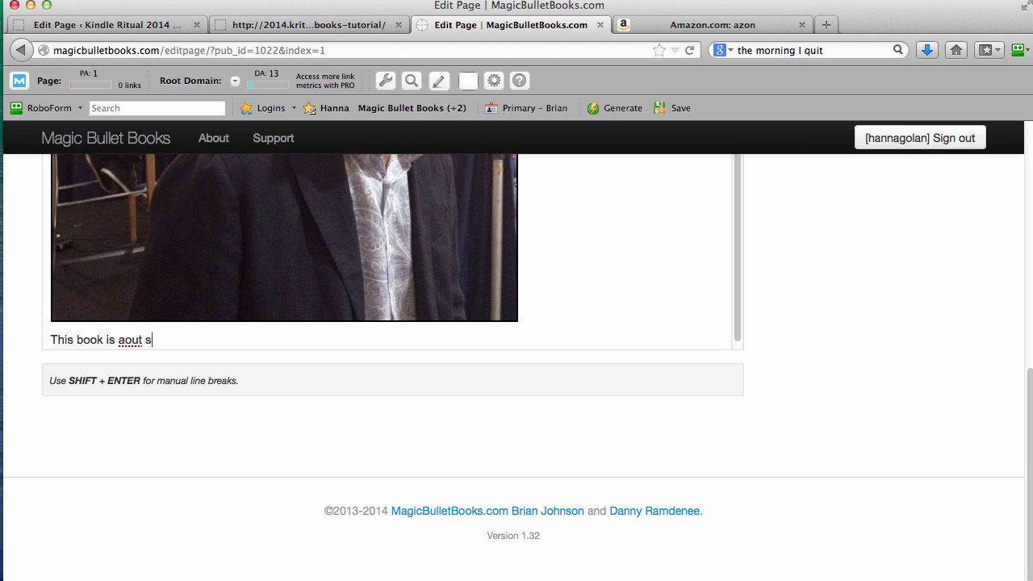
key("BackSpace")
key("BackSpace")
key("BackSpace")
key("BackSpace")
key("BackSpace")
type("bout sel")
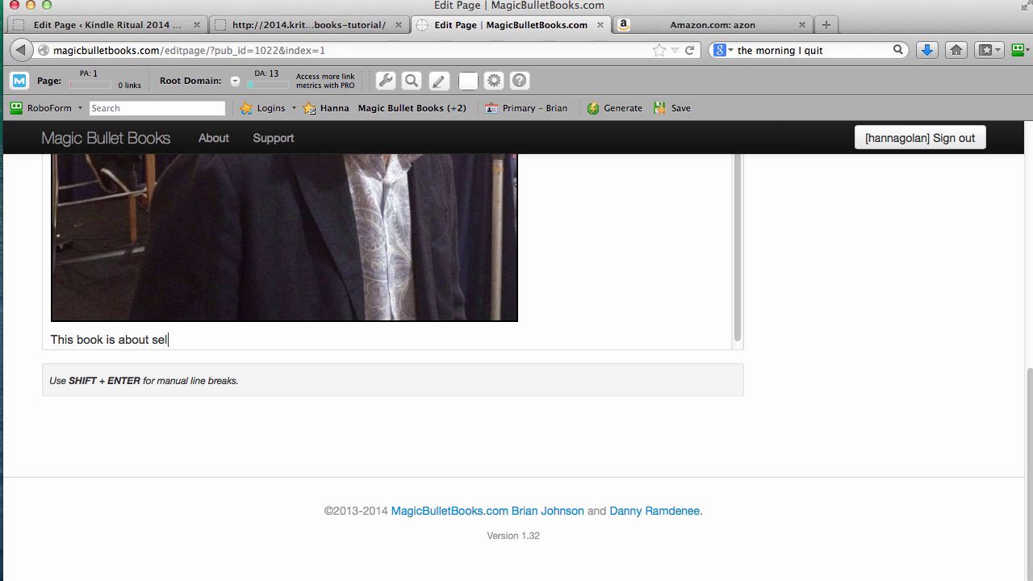
type("f publishing")
type("and how to d")
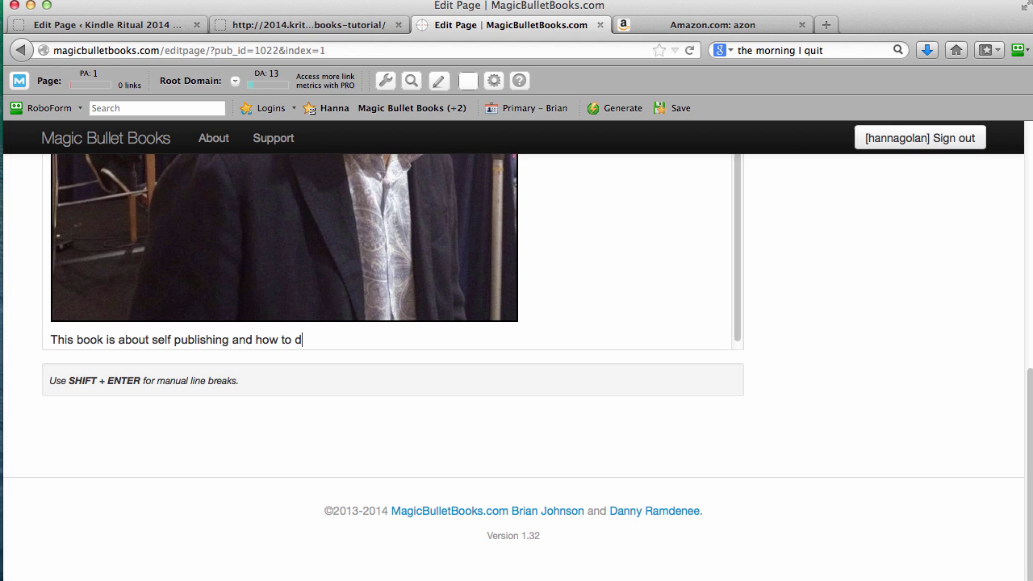
type("rive traffic,")
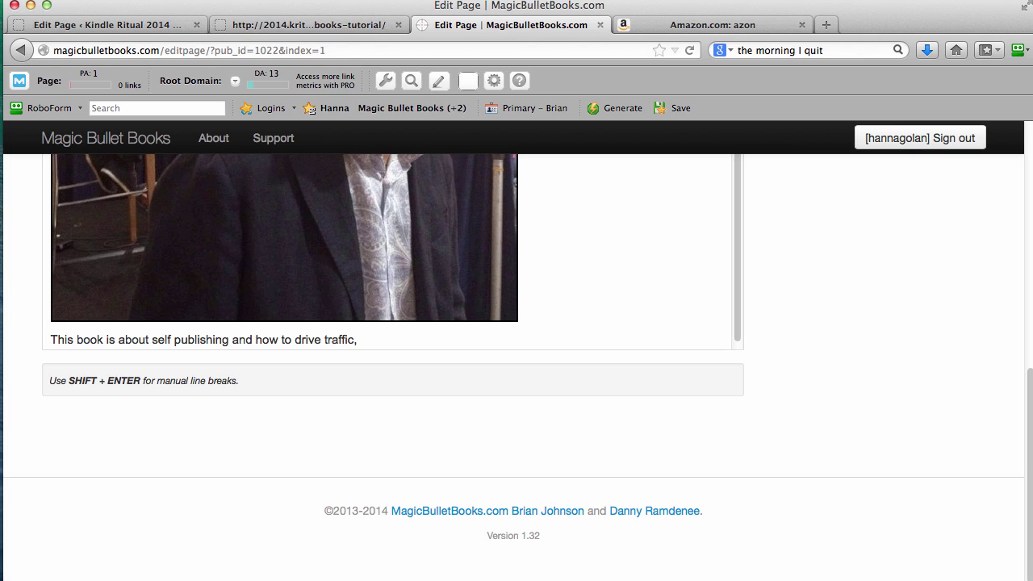
type(" earn book royaties and ")
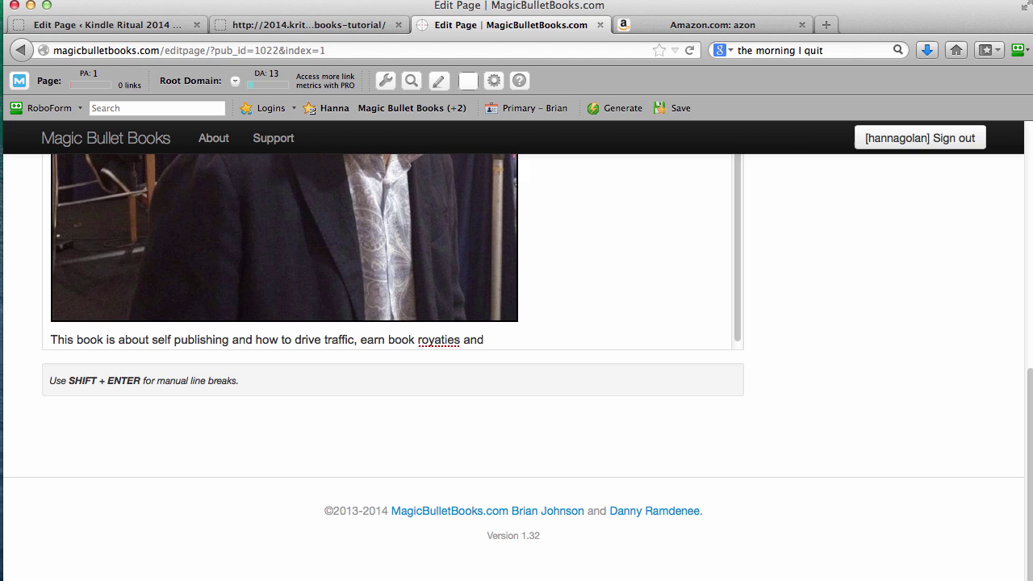
type("have fun.")
Fix the misspelling 'royaties' to 'royalties' and bold 'and how to drive traffic'.
right_click(442, 341)
left_click(482, 352)
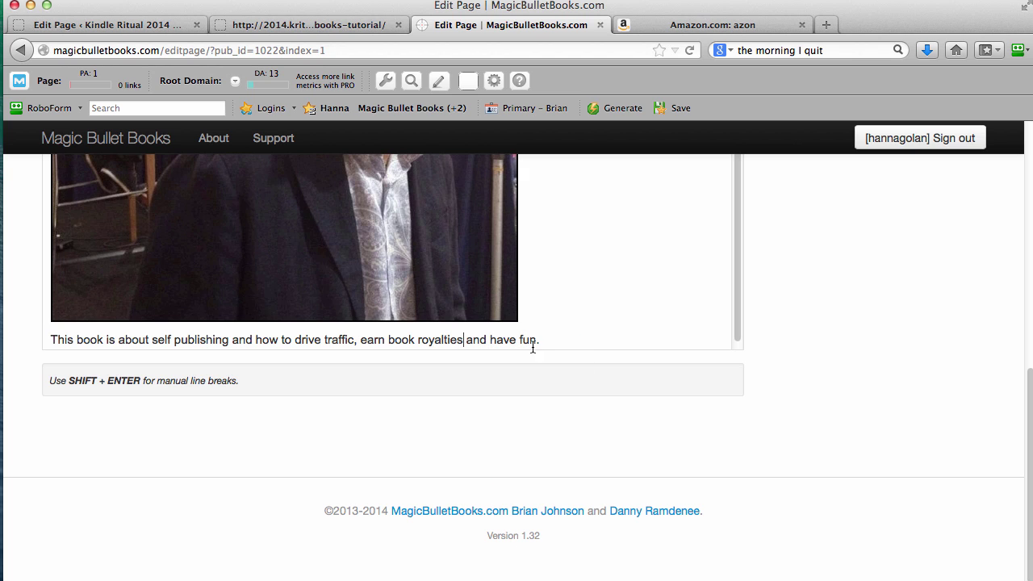
left_click_drag(233, 340, 347, 340)
scroll(853, 325, "up", 2)
scroll(853, 324, "up", 5)
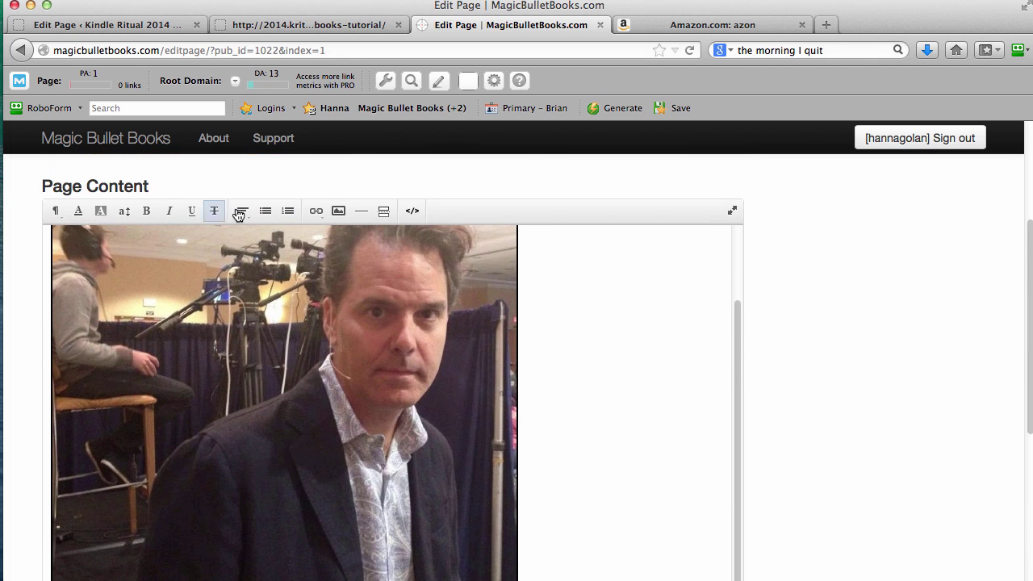
left_click(147, 213)
scroll(608, 370, "down", 1)
scroll(803, 332, "down", 5)
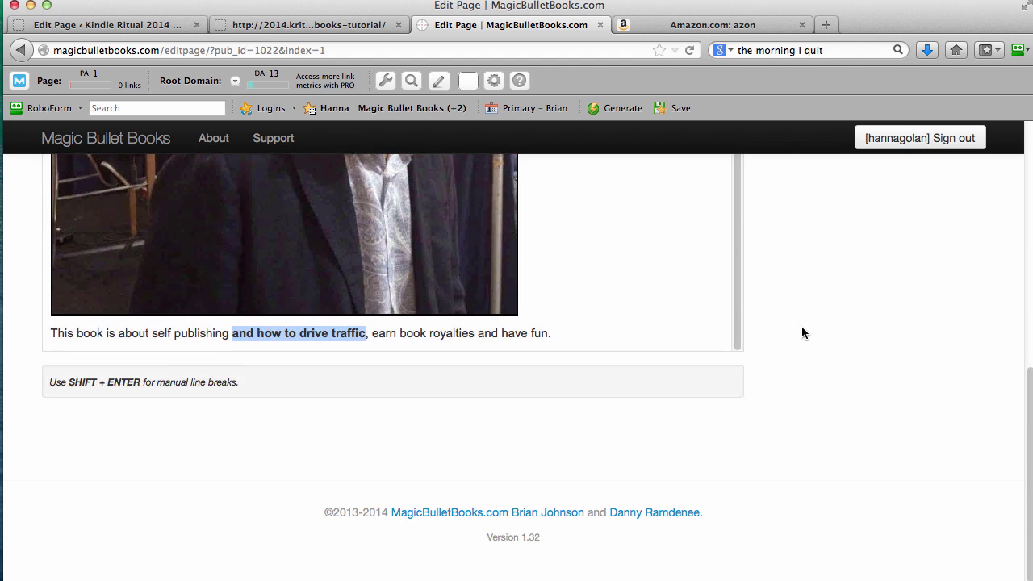
left_click(399, 331)
scroll(646, 358, "up", 2)
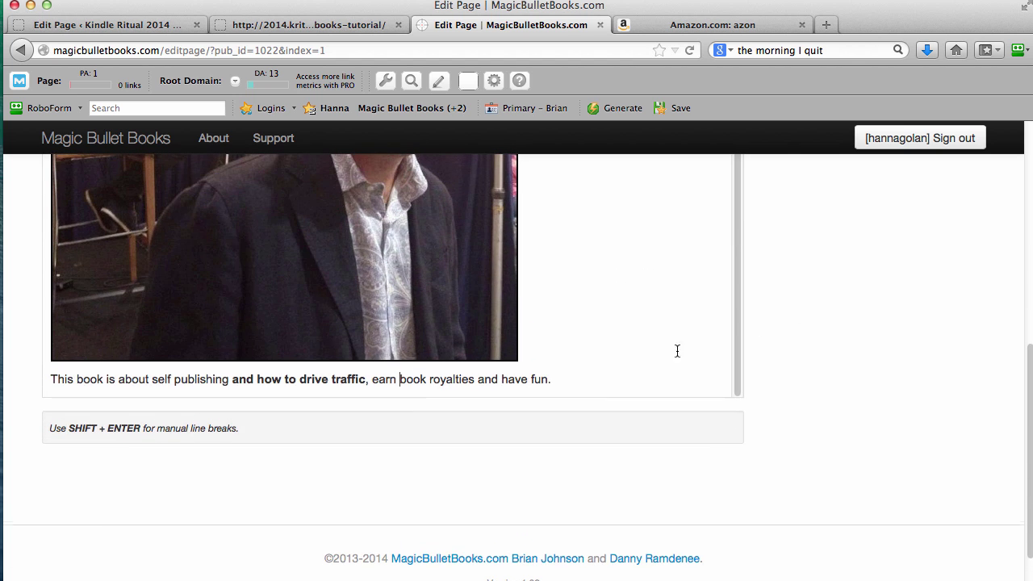
left_click_drag(399, 379, 476, 379)
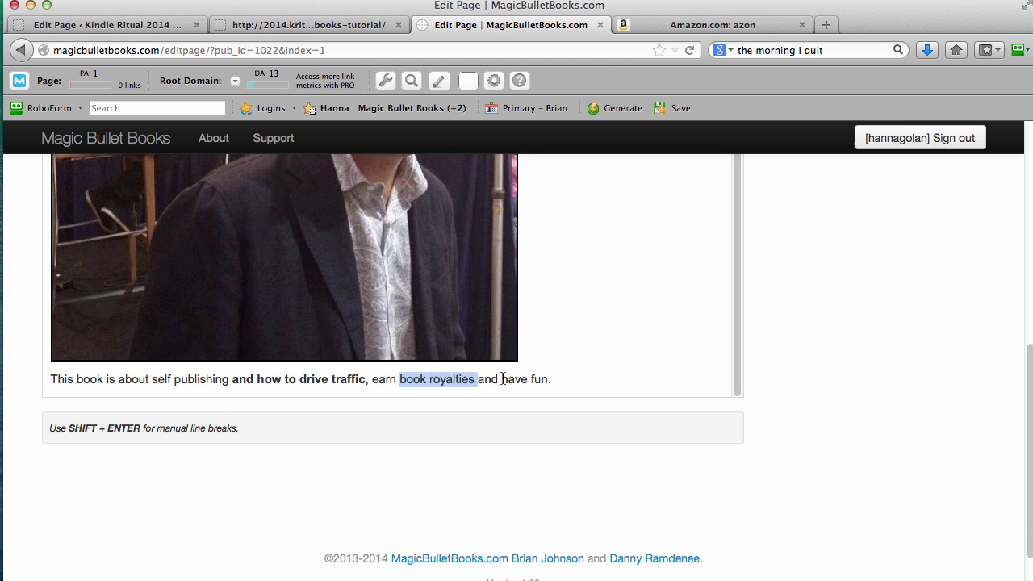
scroll(893, 341, "up", 8)
scroll(884, 337, "up", 1)
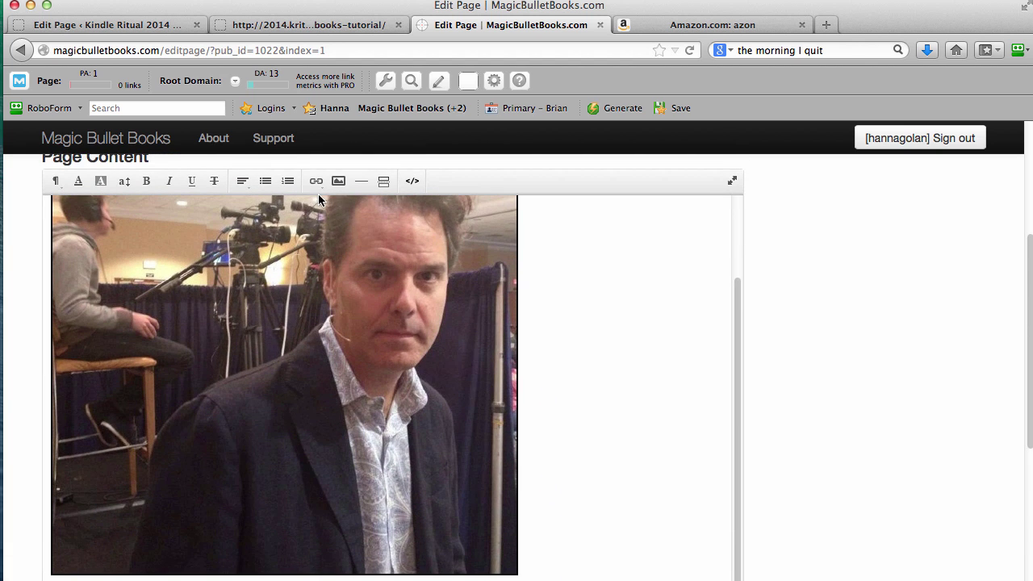
left_click(316, 187)
left_click(326, 214)
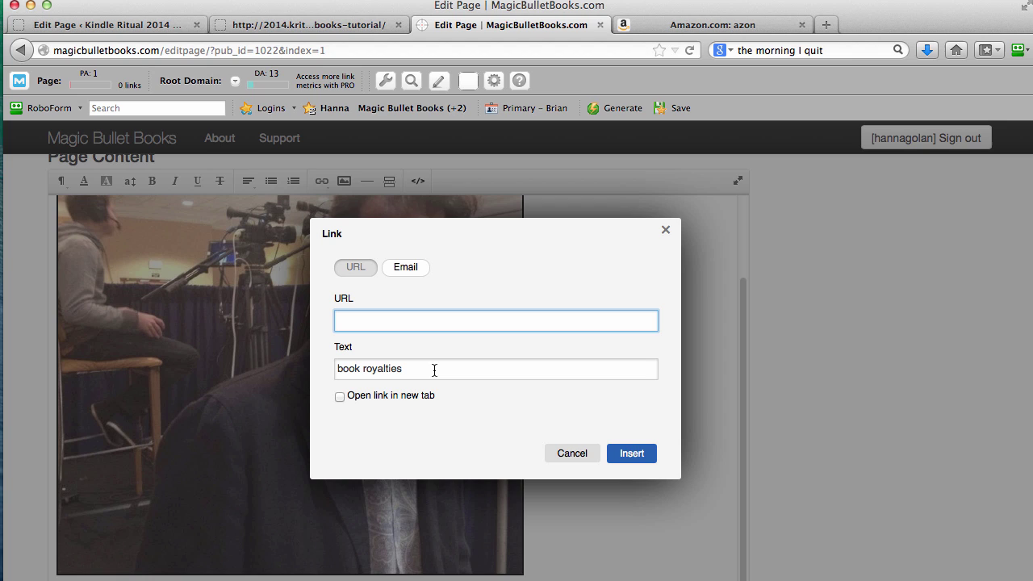
type("http://bookmoney")
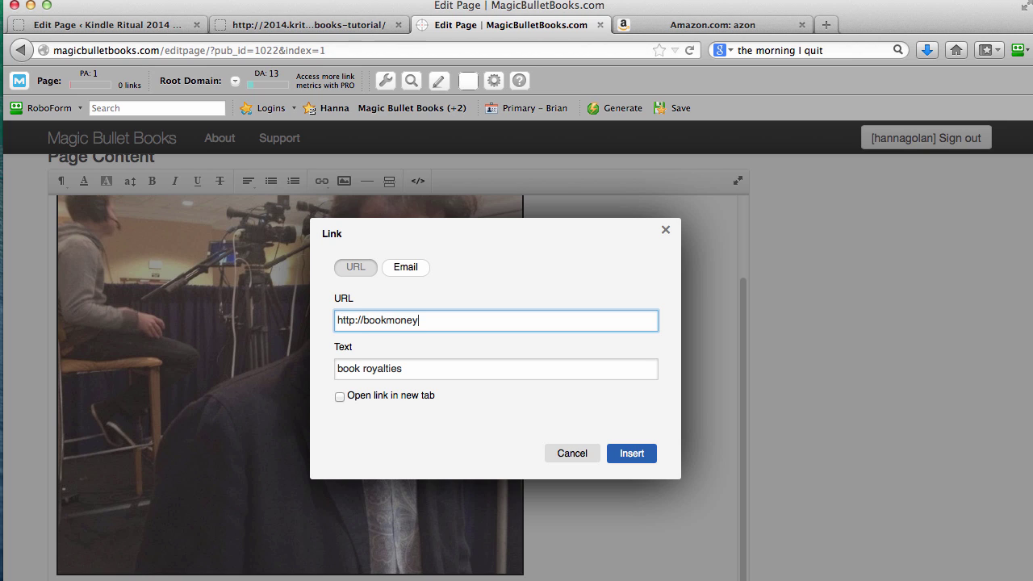
type(".com")
left_click(339, 397)
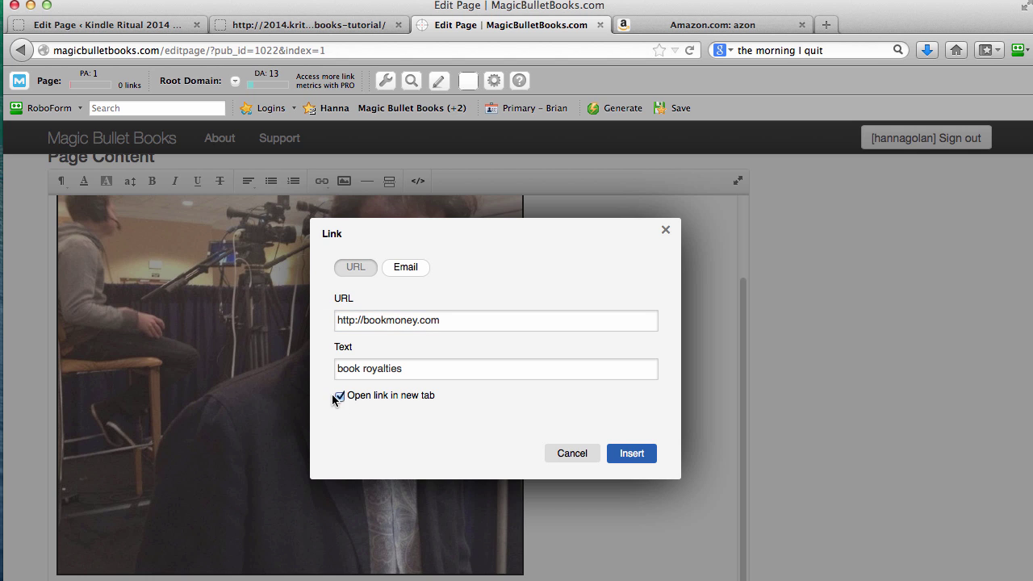
left_click(340, 396)
left_click(587, 459)
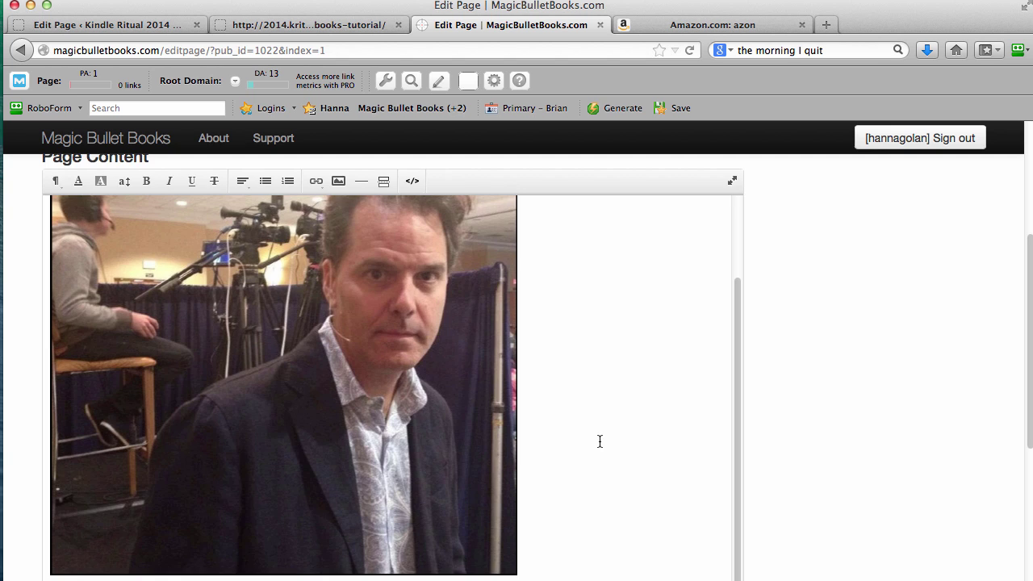
scroll(600, 442, "down", 5)
left_click(620, 338)
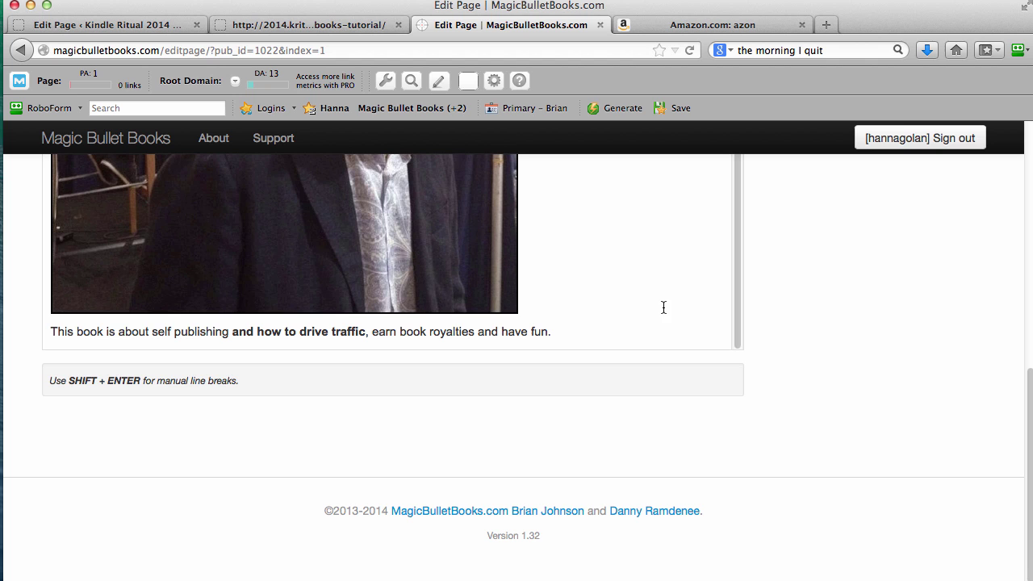
scroll(887, 318, "up", 6)
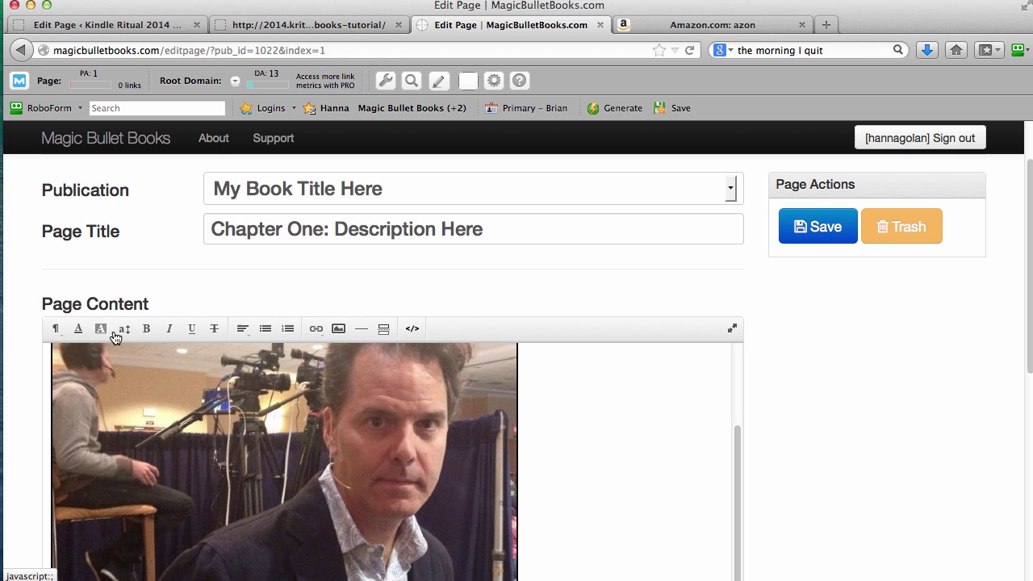
scroll(13, 313, "down", 2)
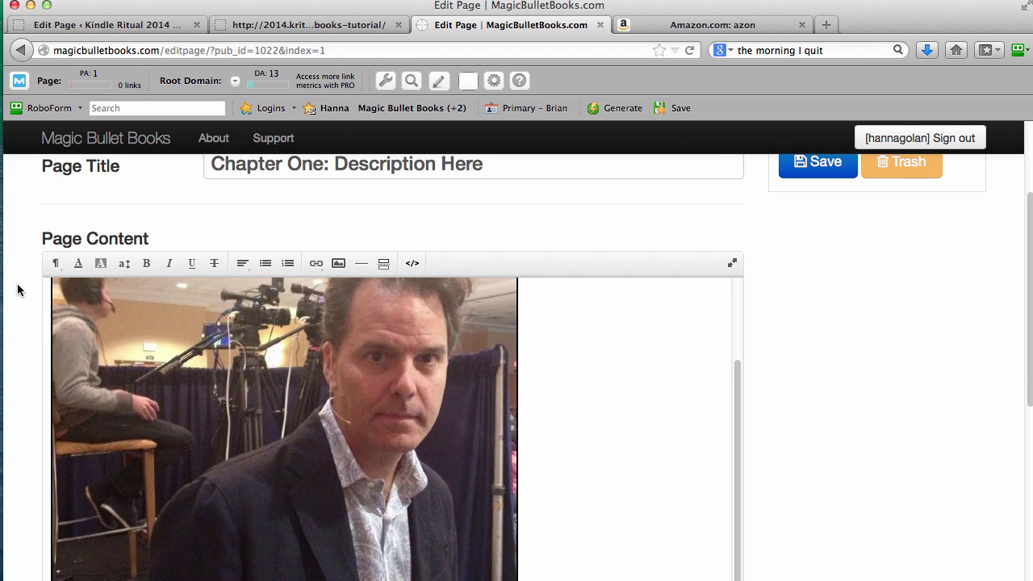
left_click(56, 263)
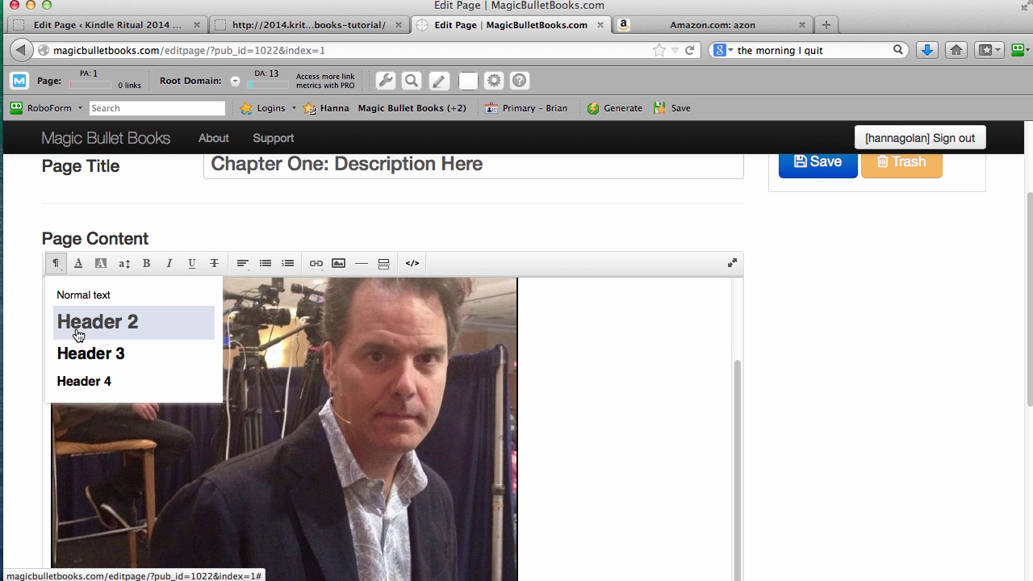
left_click(867, 294)
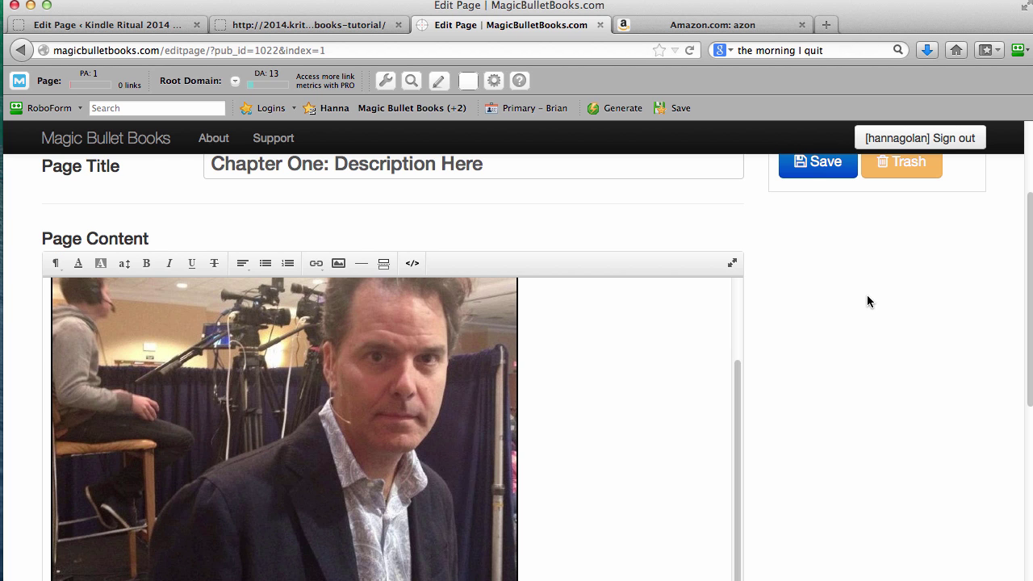
scroll(872, 298, "up", 3)
left_click_drag(520, 293, 199, 308)
left_click(828, 360)
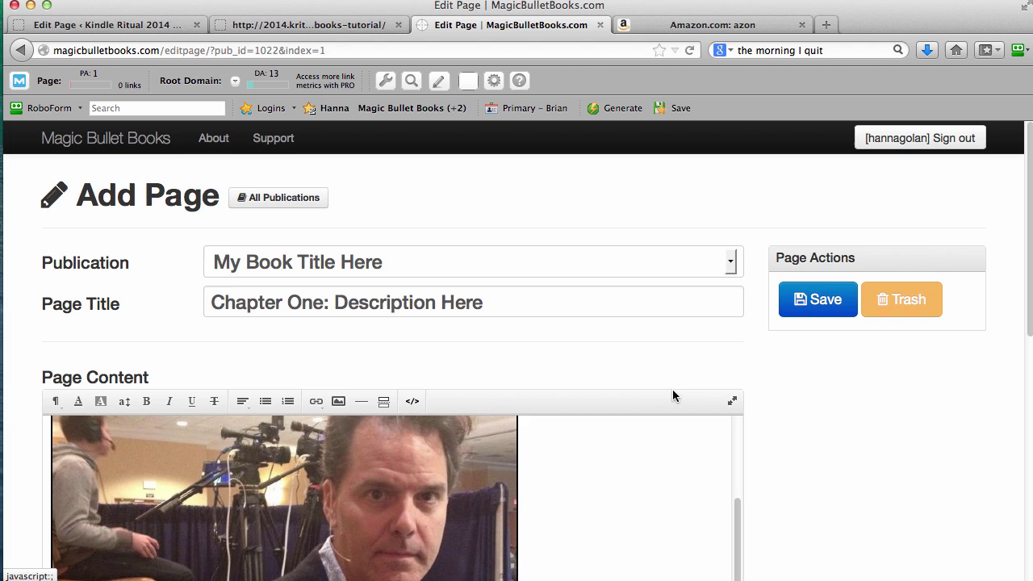
scroll(832, 393, "down", 5)
left_click(55, 233)
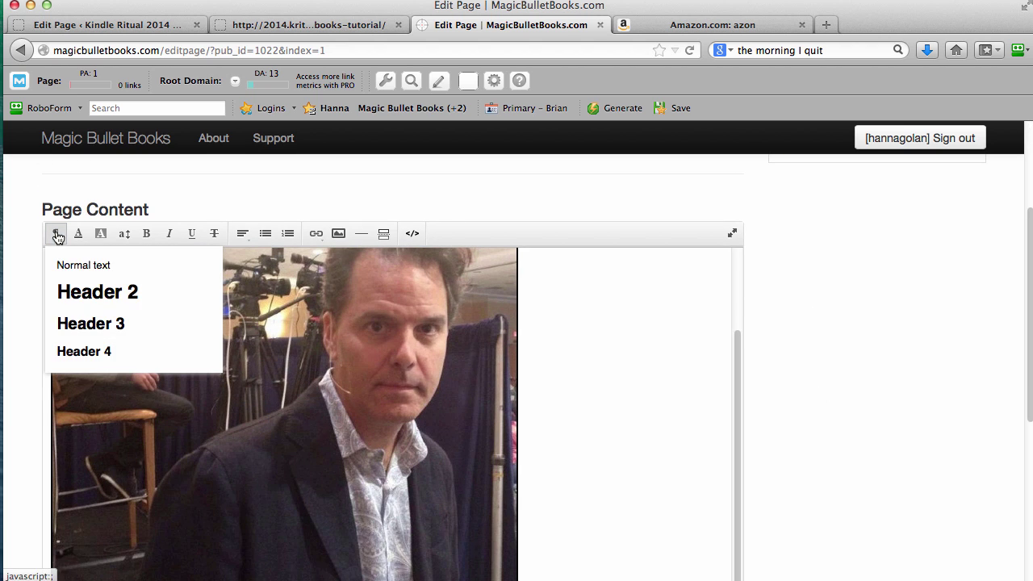
left_click(19, 294)
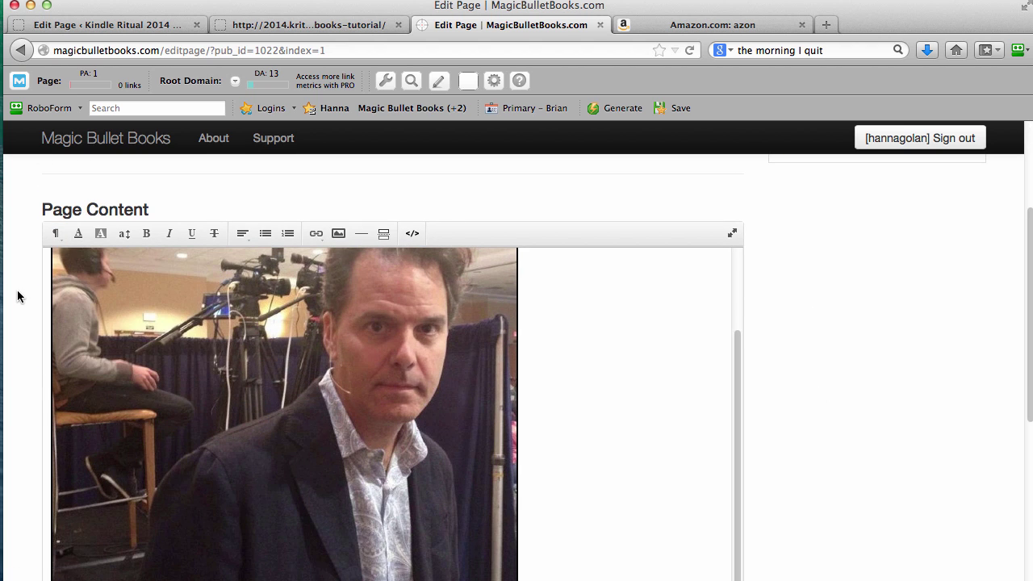
left_click(80, 234)
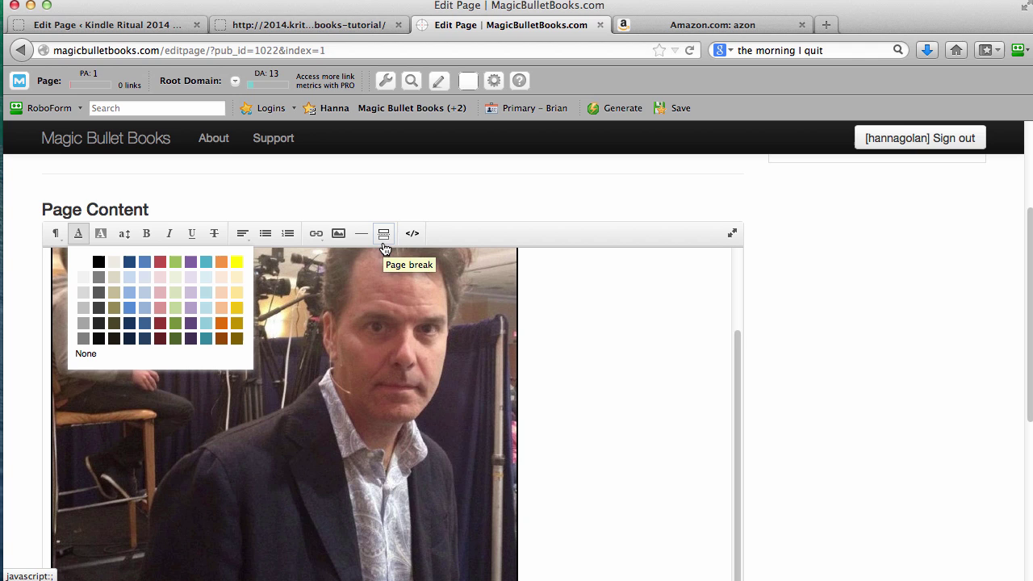
left_click(214, 196)
left_click(101, 233)
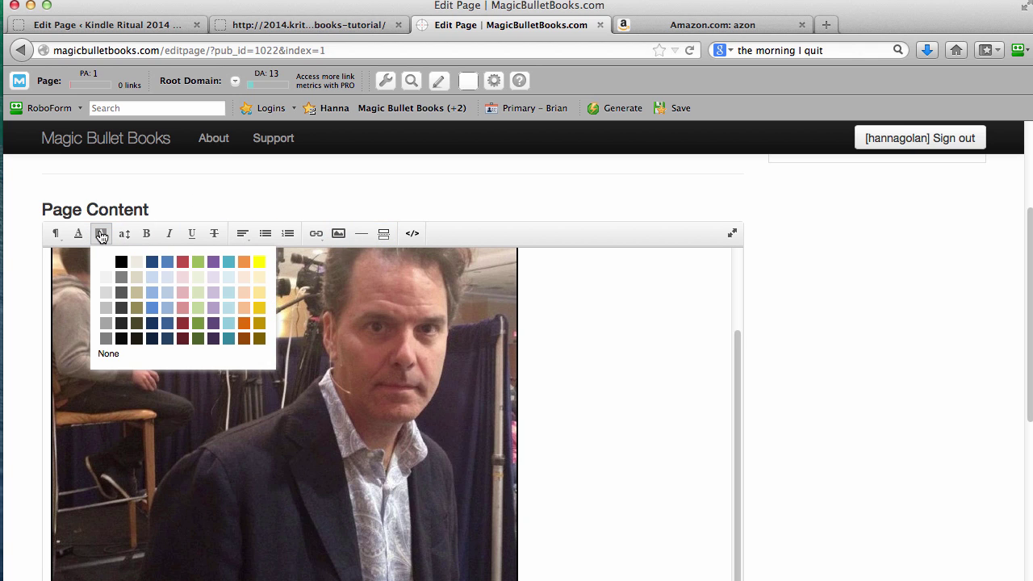
left_click(117, 220)
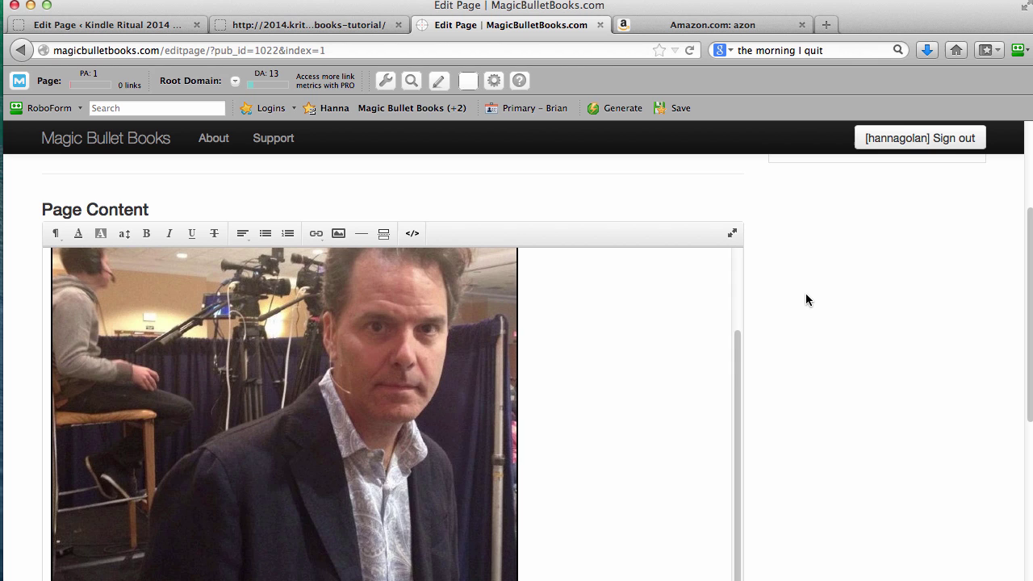
Leave the unsaved page for All Publications and list AZON BEST SELLER's pages, Copyright through Chapter 7.
scroll(807, 293, "up", 5)
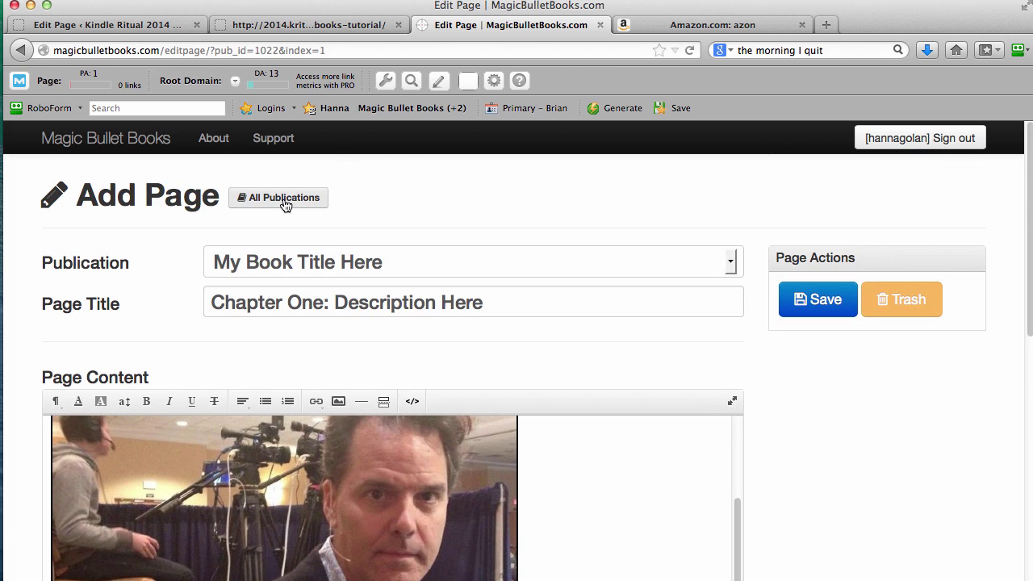
left_click(284, 205)
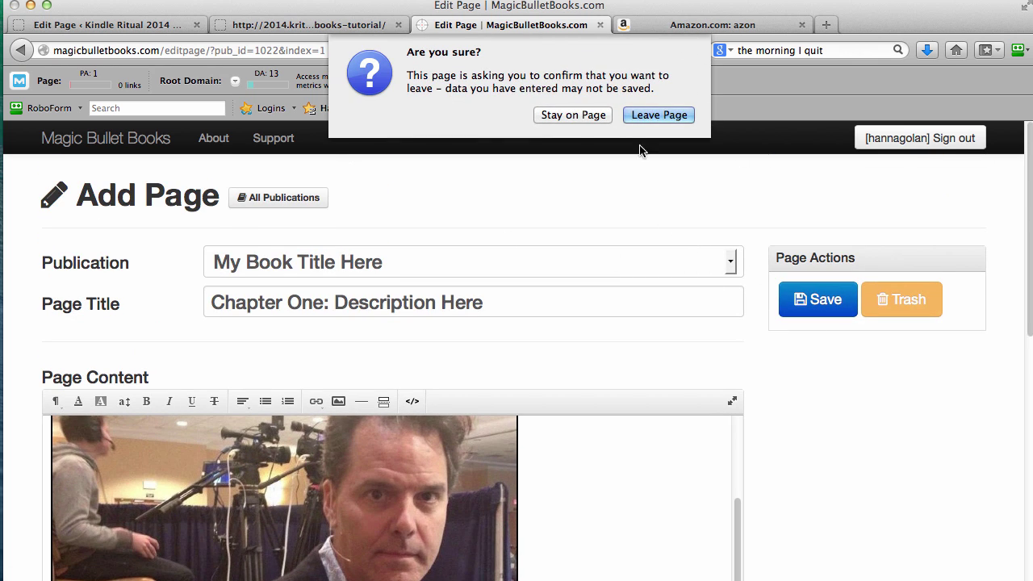
left_click(638, 115)
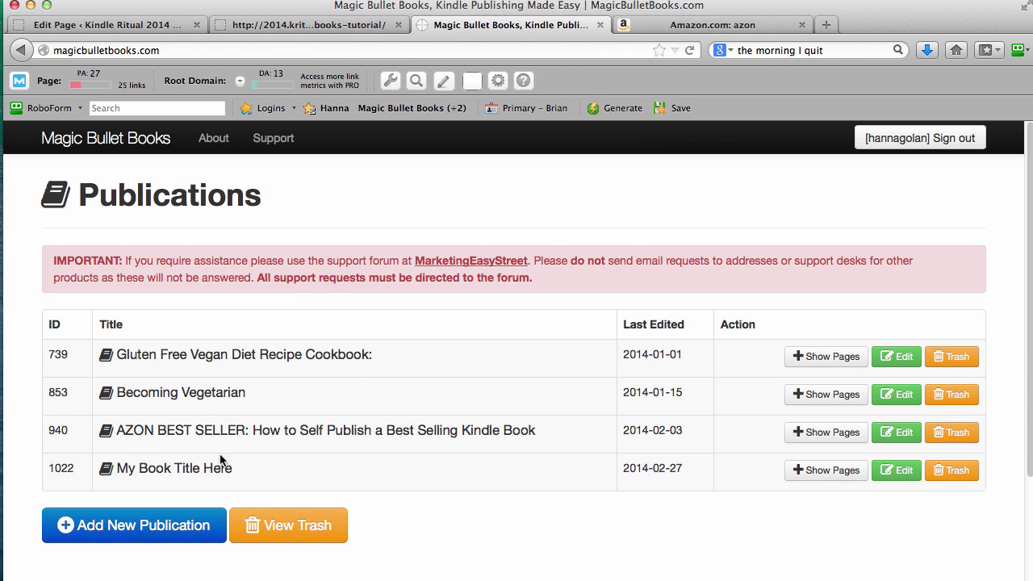
left_click(846, 431)
scroll(682, 319, "down", 3)
scroll(683, 319, "down", 3)
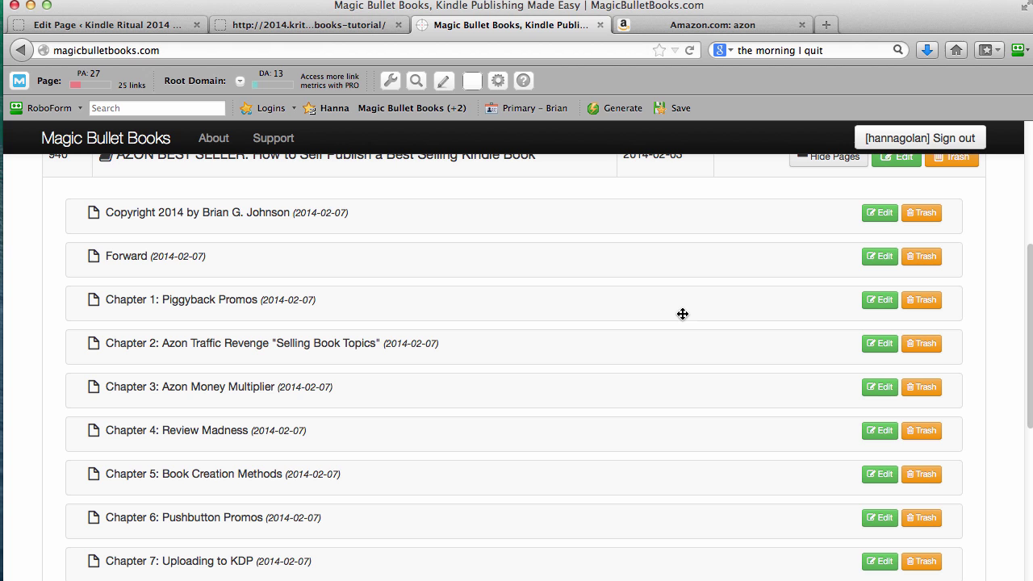
Open the Edit Page for Chapter 3: Azon Money Multiplier and review its full content.
left_click(879, 387)
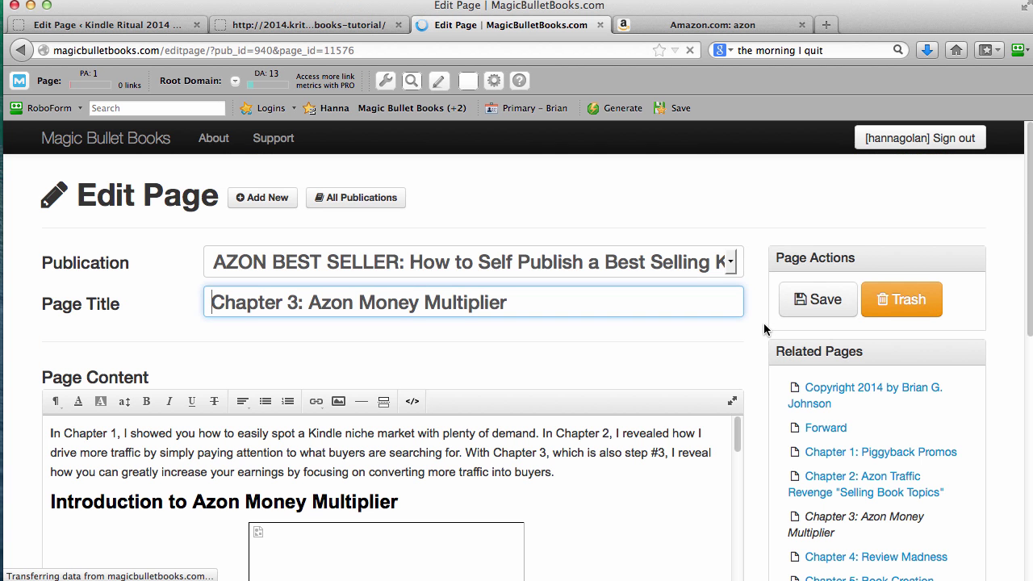
scroll(766, 323, "down", 2)
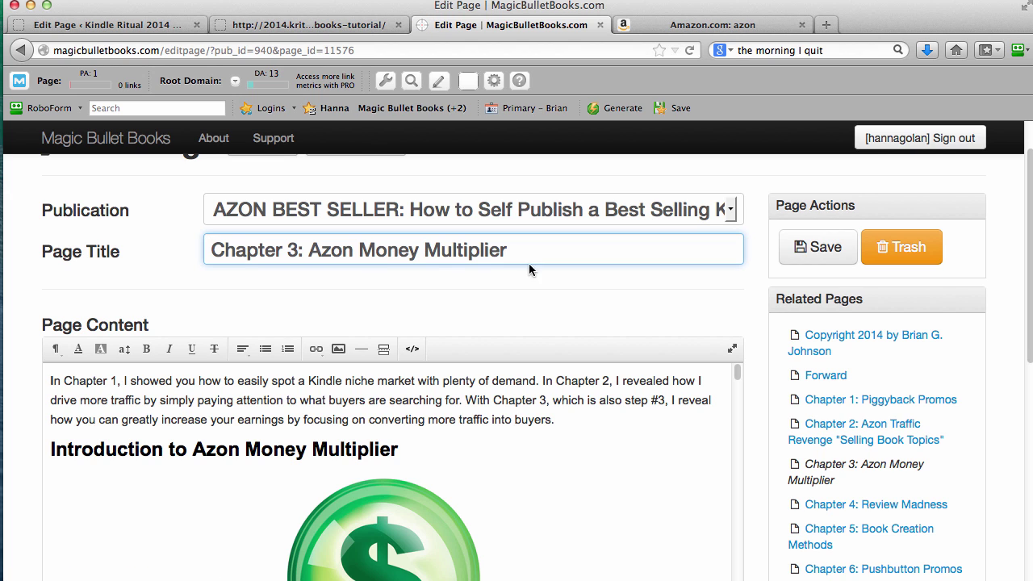
scroll(708, 355, "down", 5)
scroll(700, 336, "down", 10)
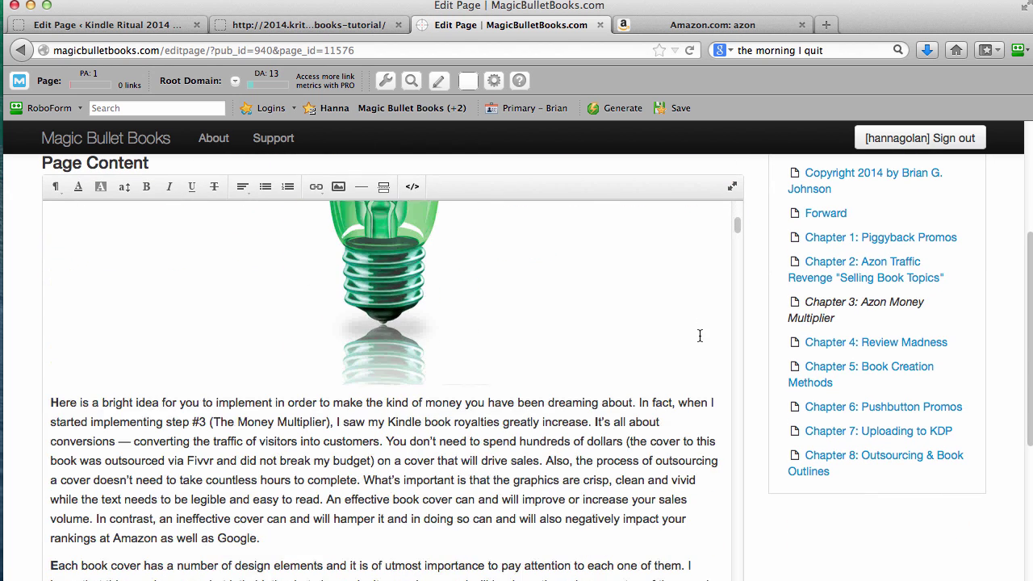
scroll(699, 336, "down", 15)
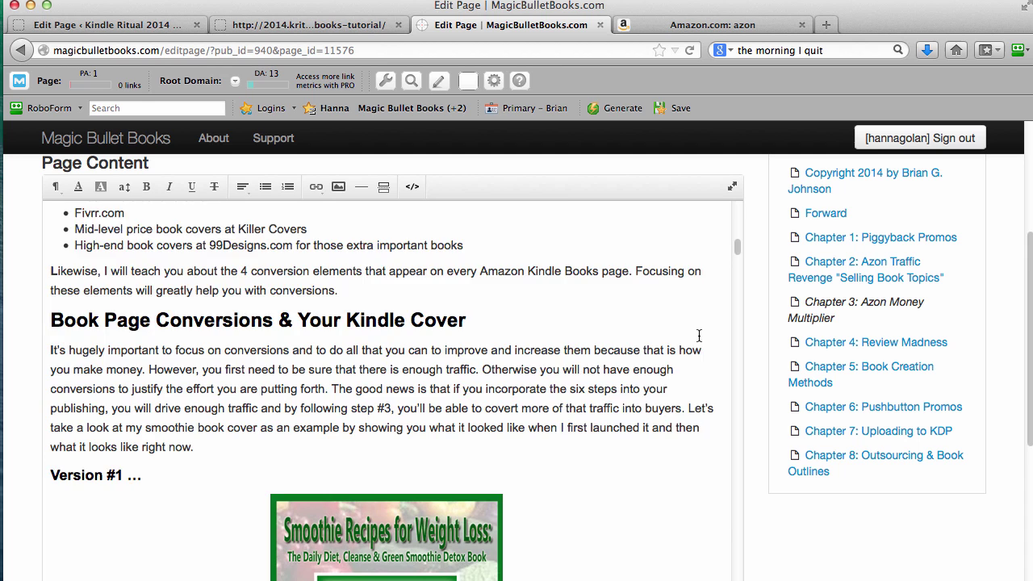
scroll(699, 336, "down", 12)
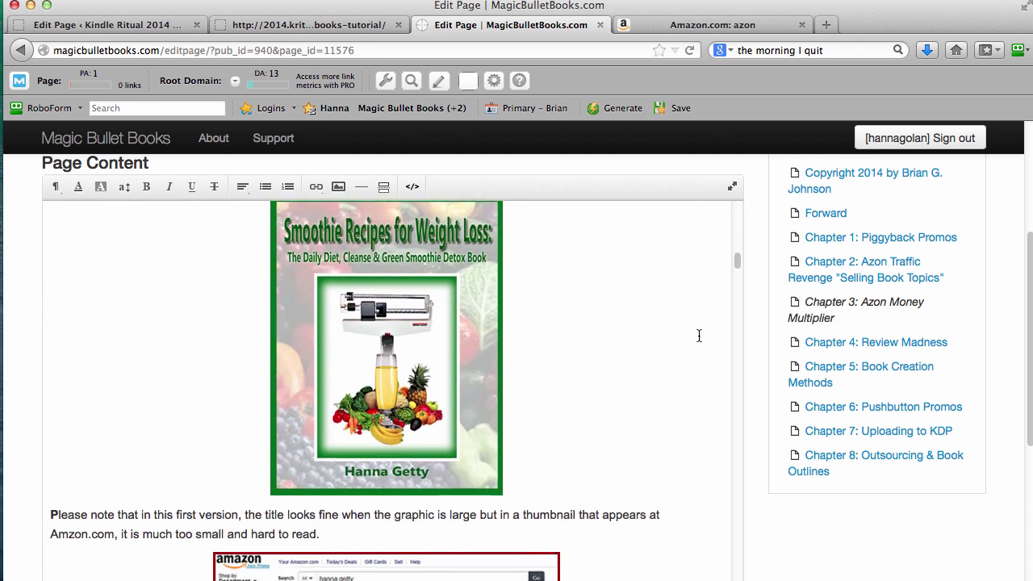
scroll(698, 338, "down", 6)
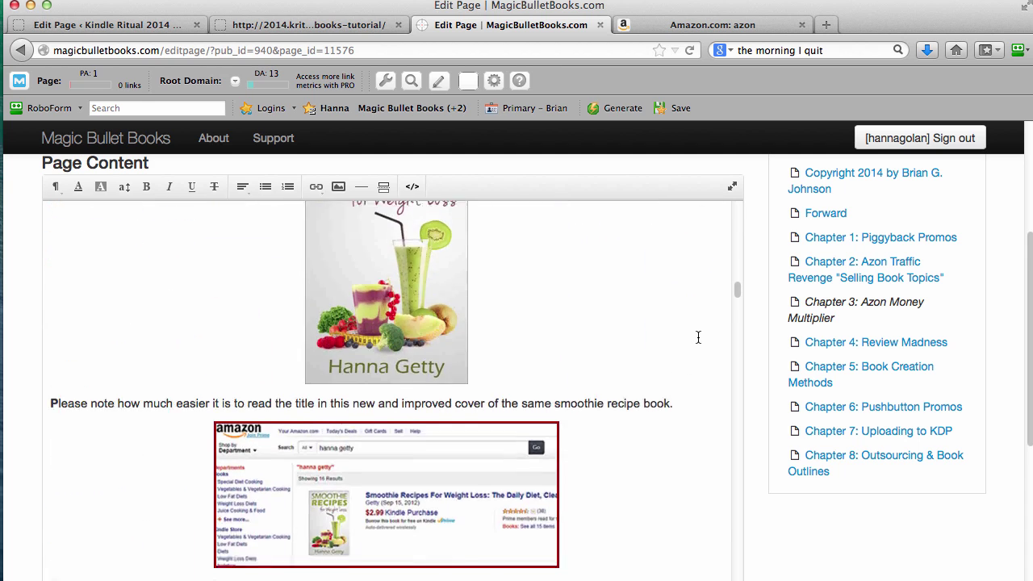
scroll(698, 337, "down", 5)
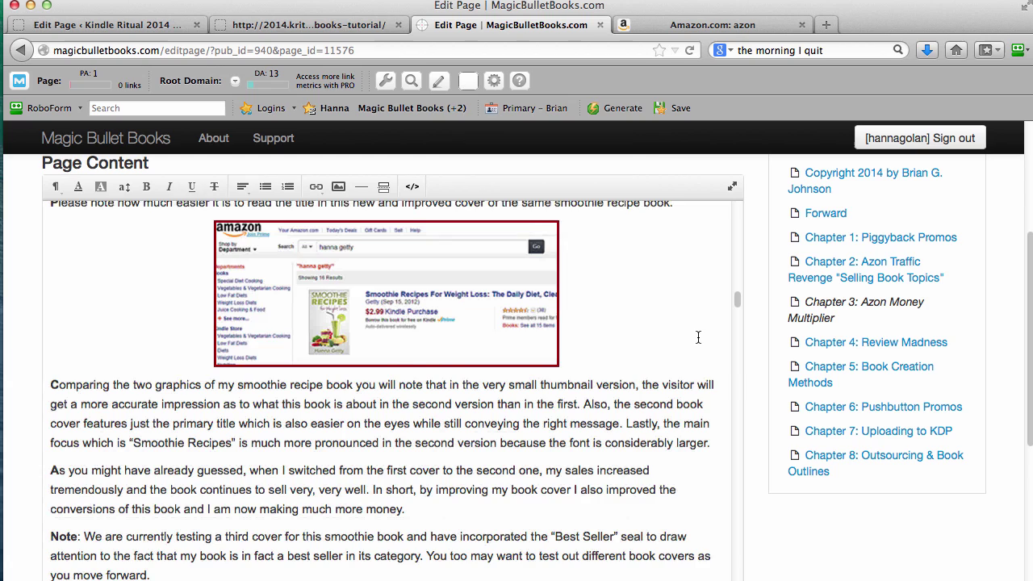
scroll(692, 338, "down", 20)
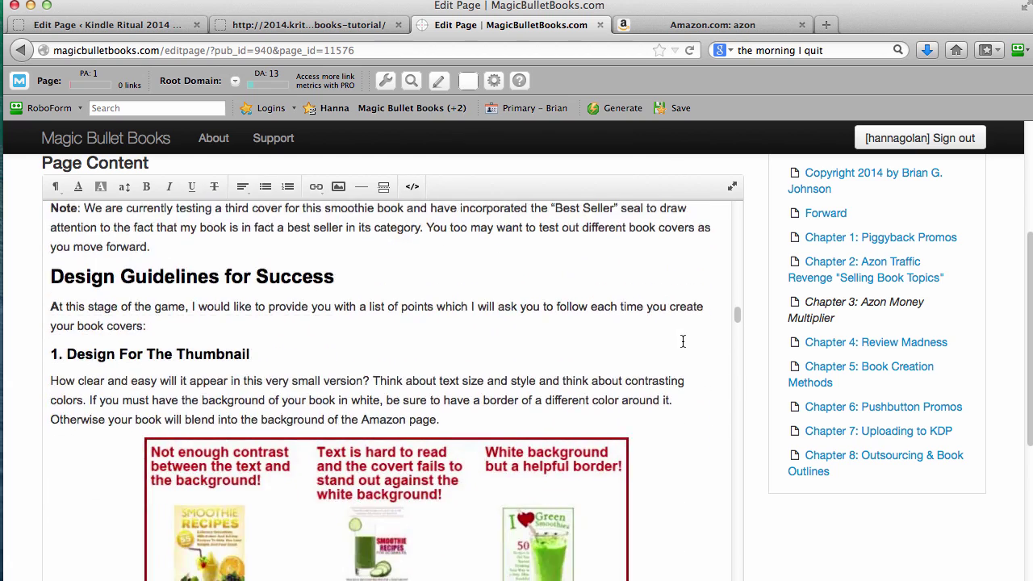
scroll(682, 341, "down", 18)
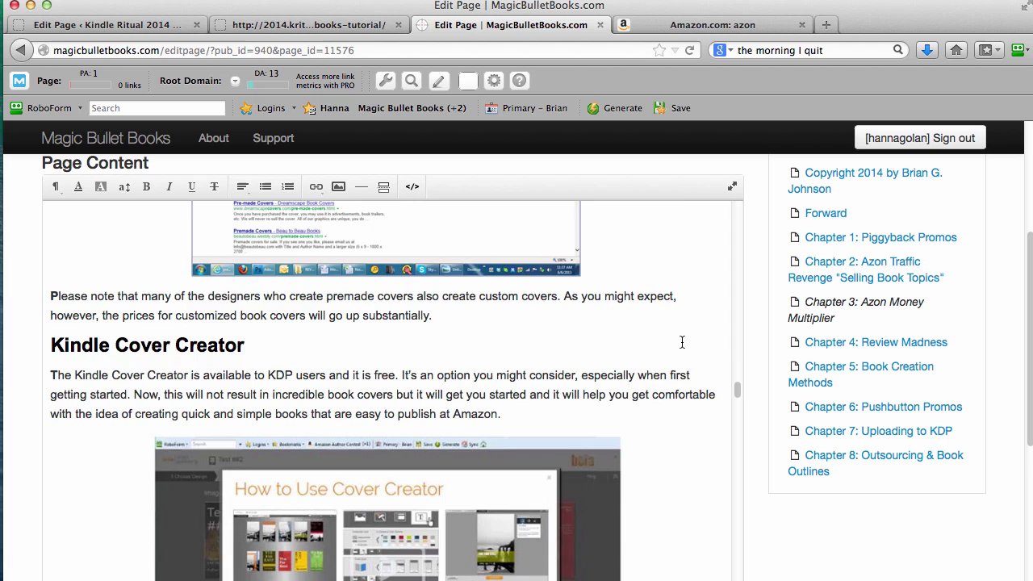
scroll(682, 342, "down", 15)
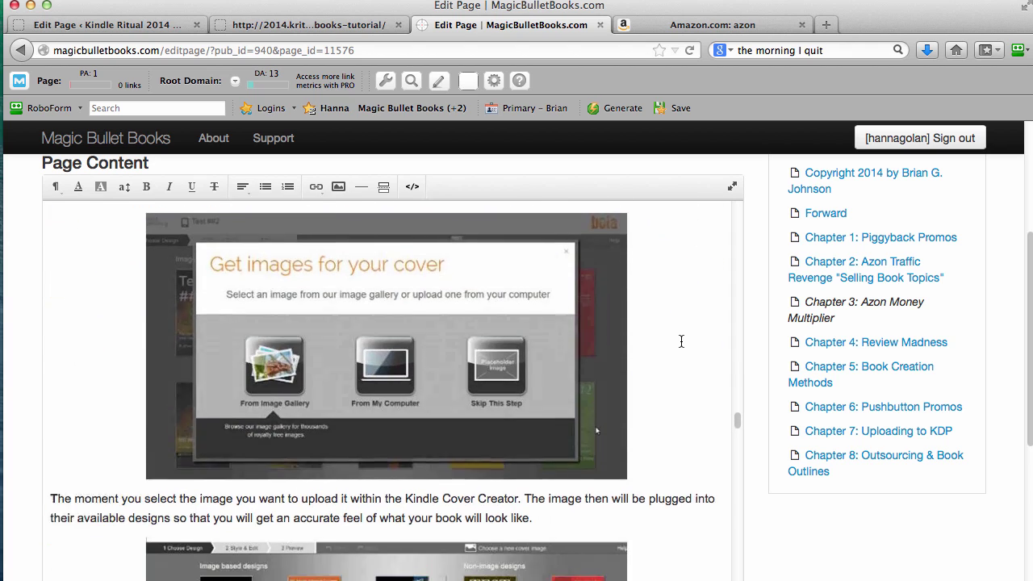
scroll(681, 341, "down", 15)
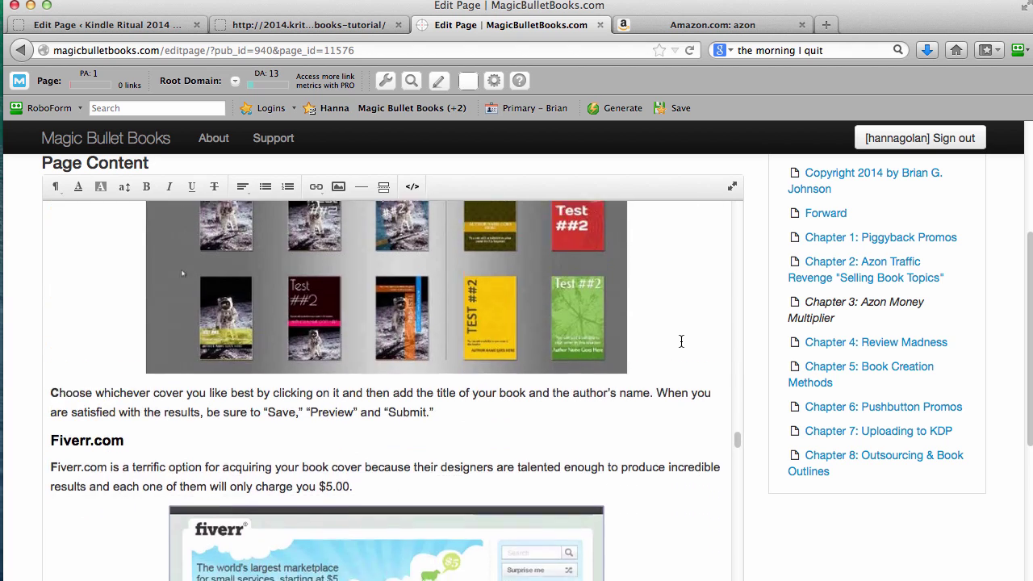
scroll(681, 342, "down", 15)
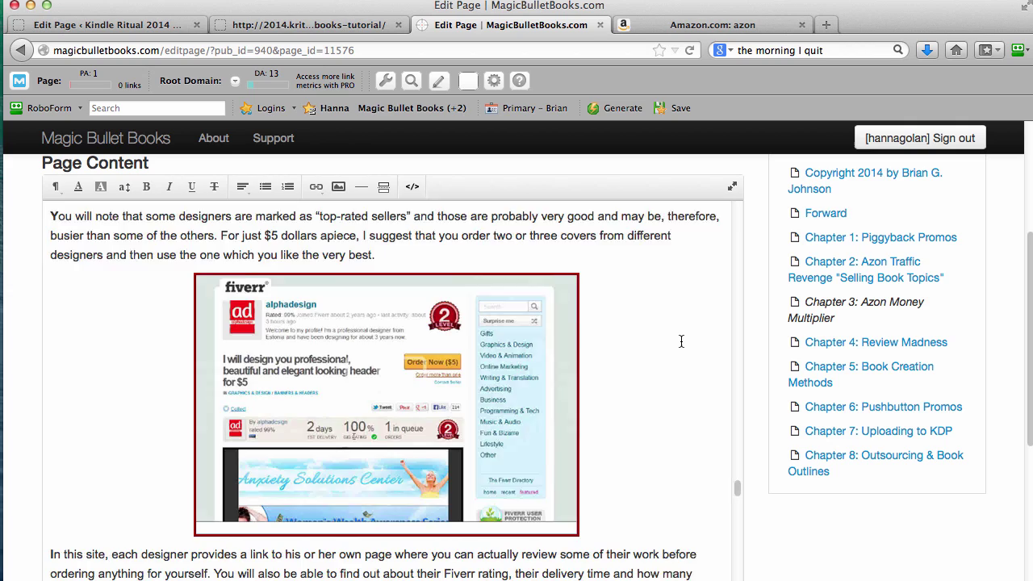
scroll(681, 342, "down", 15)
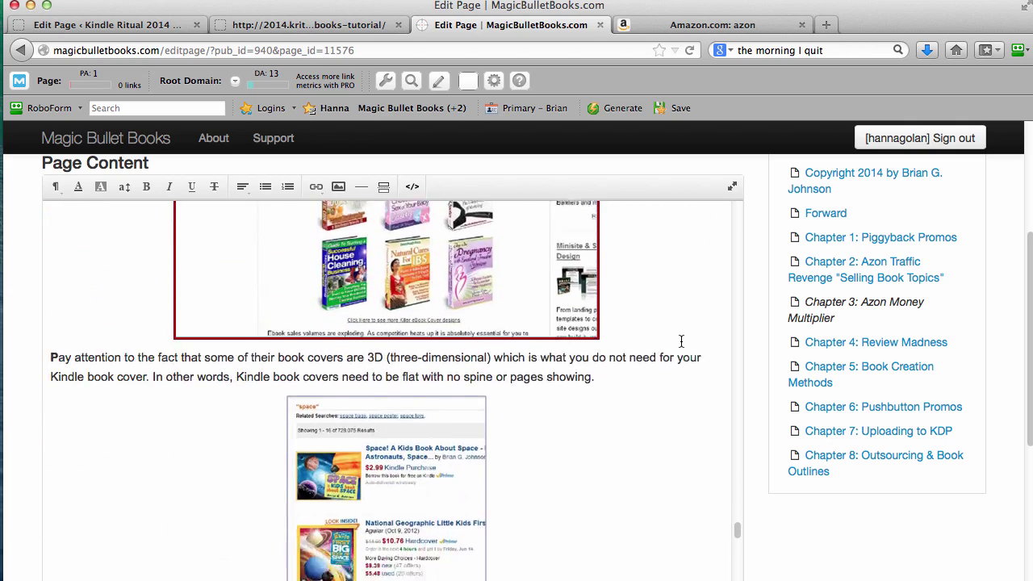
scroll(681, 342, "down", 15)
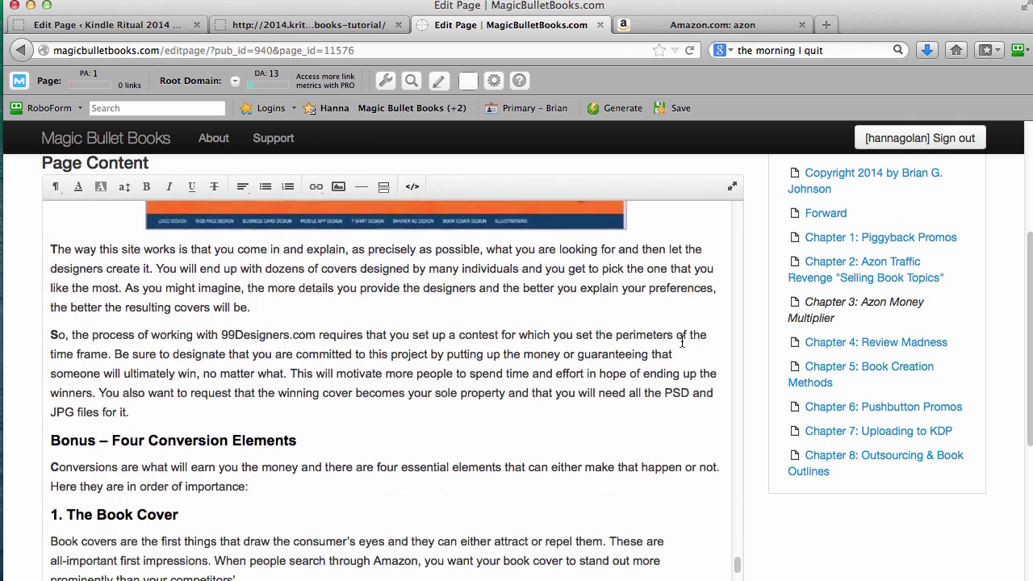
scroll(681, 341, "down", 15)
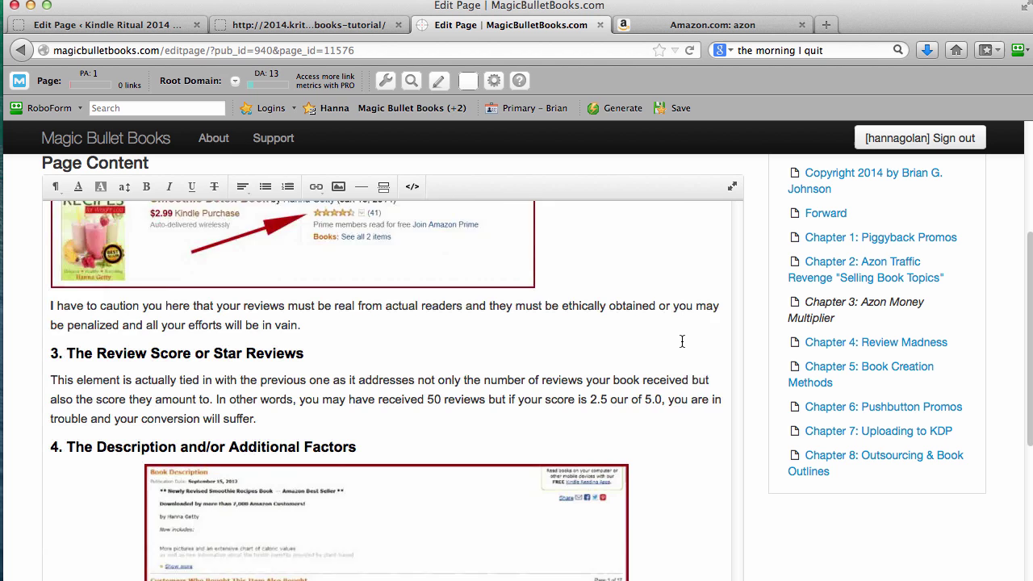
scroll(682, 341, "down", 4)
scroll(820, 372, "up", 5)
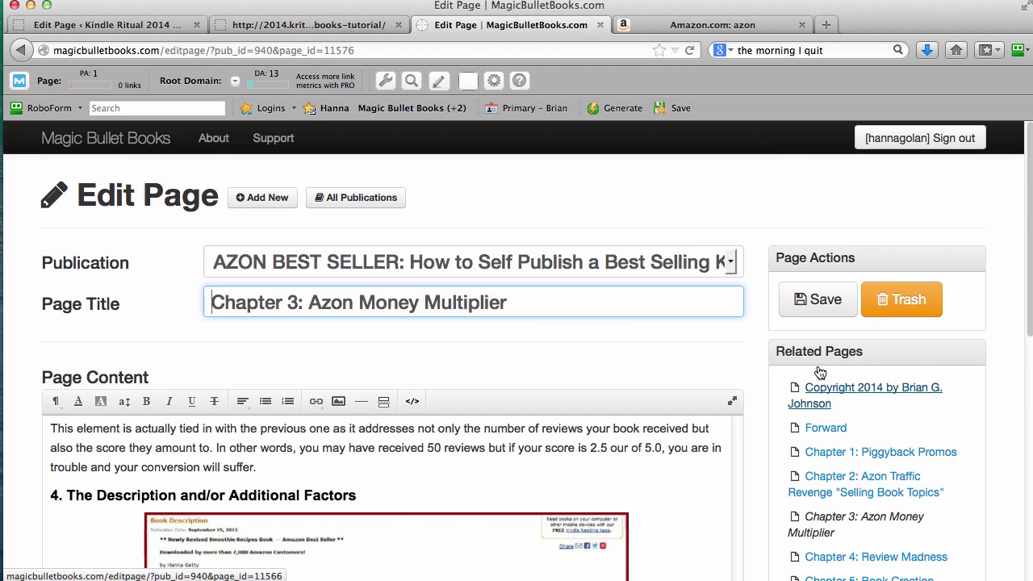
scroll(794, 350, "down", 2)
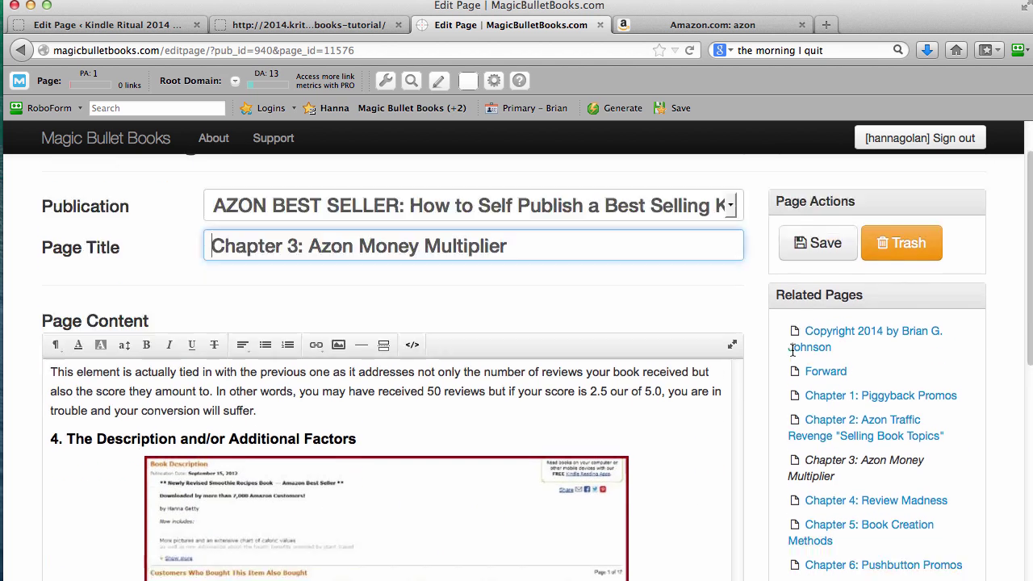
scroll(793, 350, "down", 3)
scroll(791, 348, "up", 4)
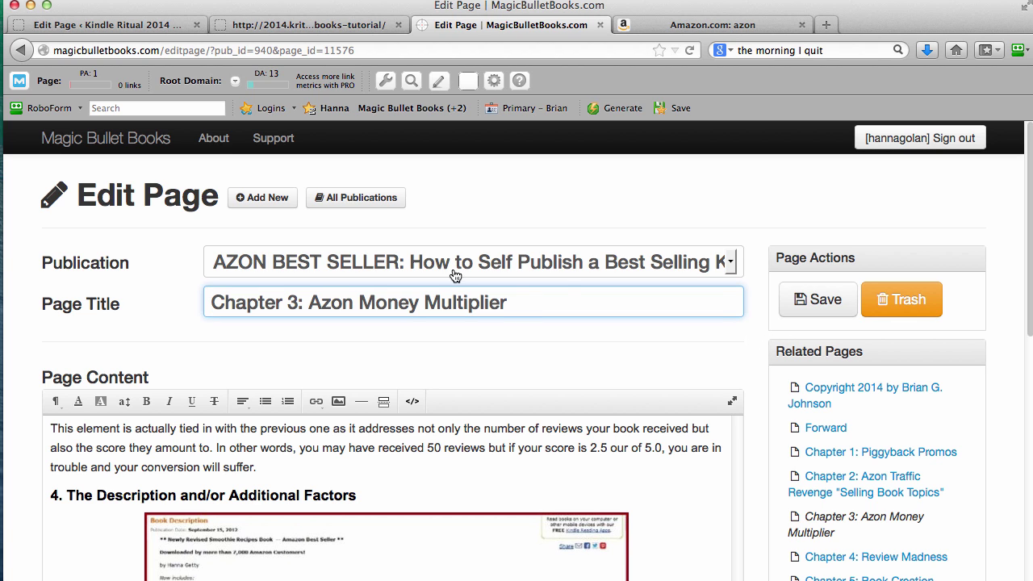
Go back to All Publications and expand AZON BEST SELLER's pages, Copyright through Chapter 8.
left_click(377, 202)
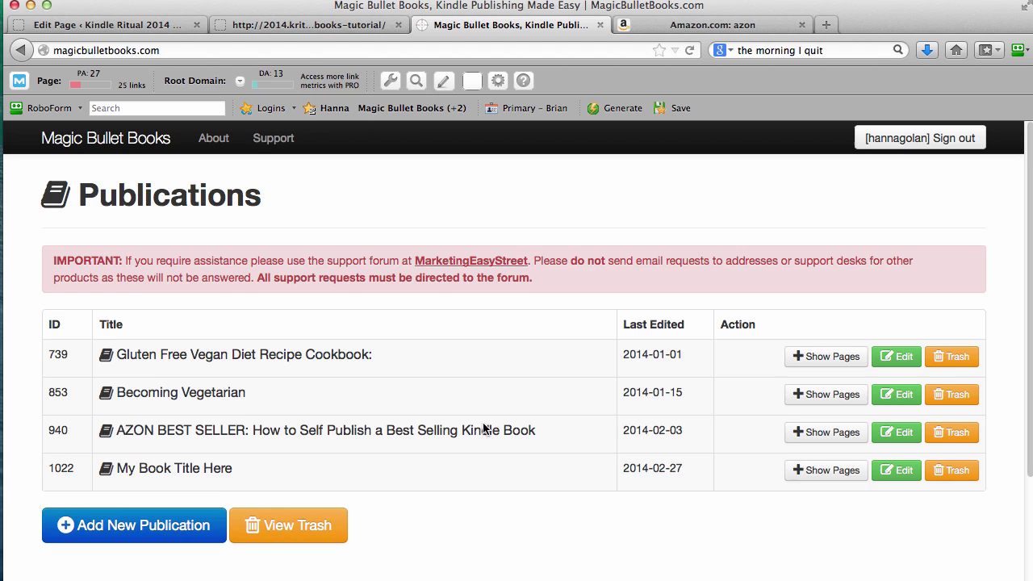
scroll(486, 423, "down", 4)
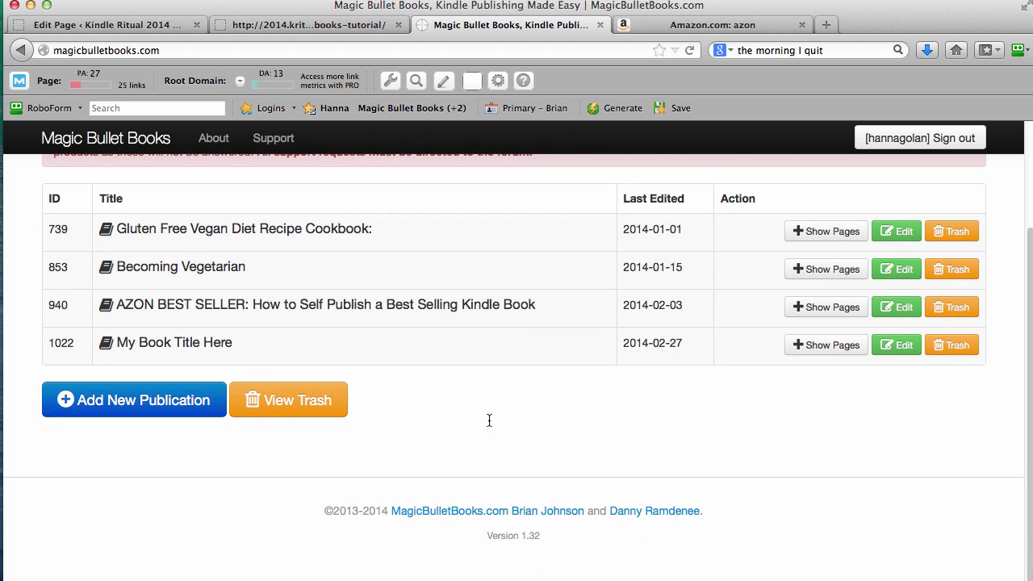
left_click(817, 312)
scroll(743, 317, "down", 10)
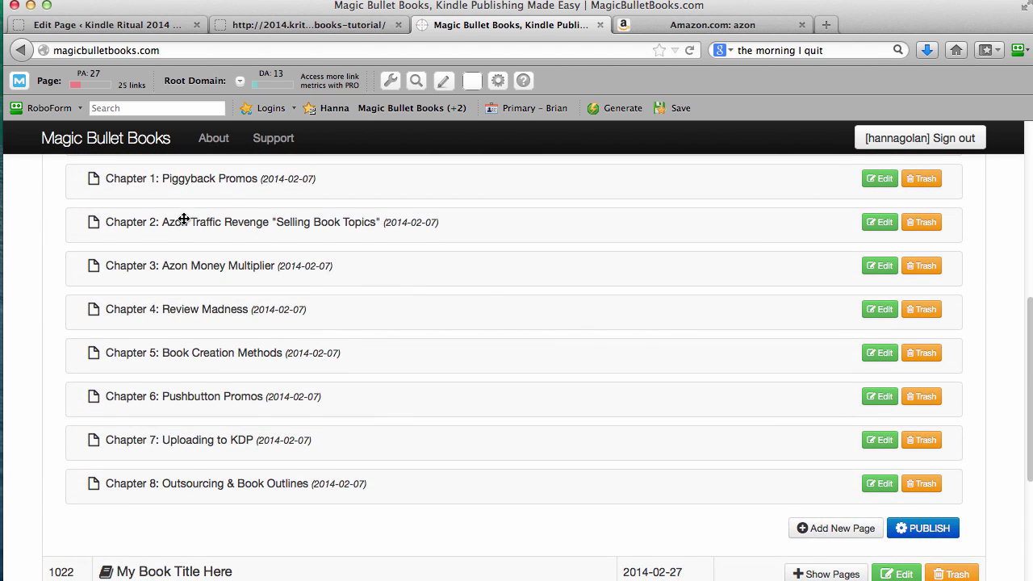
scroll(335, 242, "up", 5)
scroll(164, 213, "up", 1)
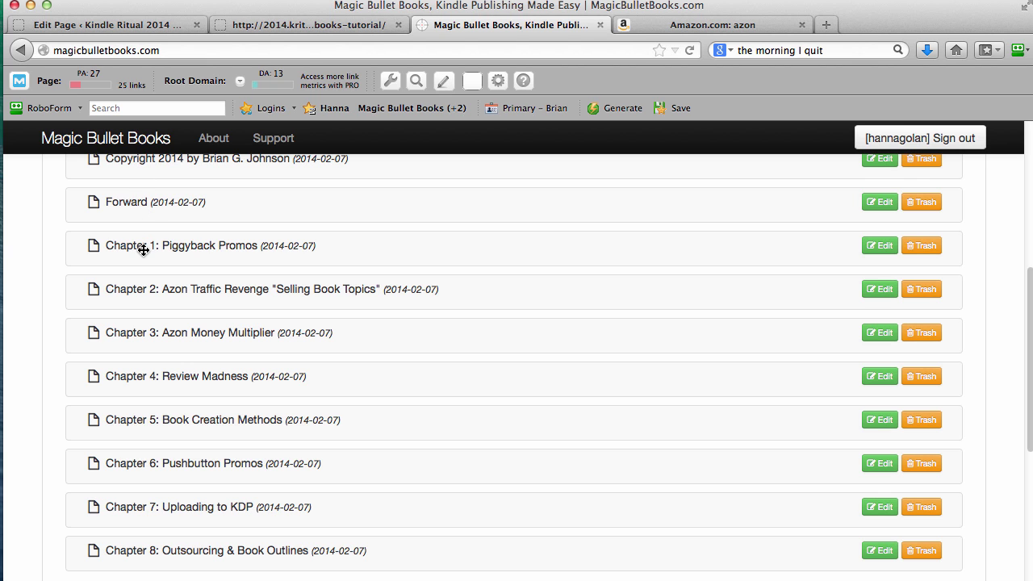
scroll(443, 294, "up", 10)
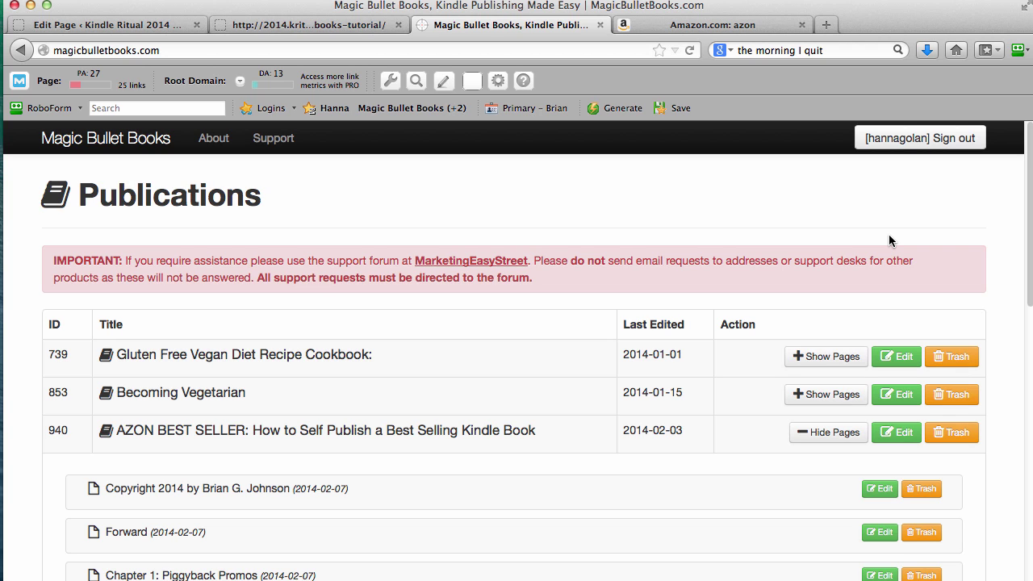
scroll(905, 272, "down", 10)
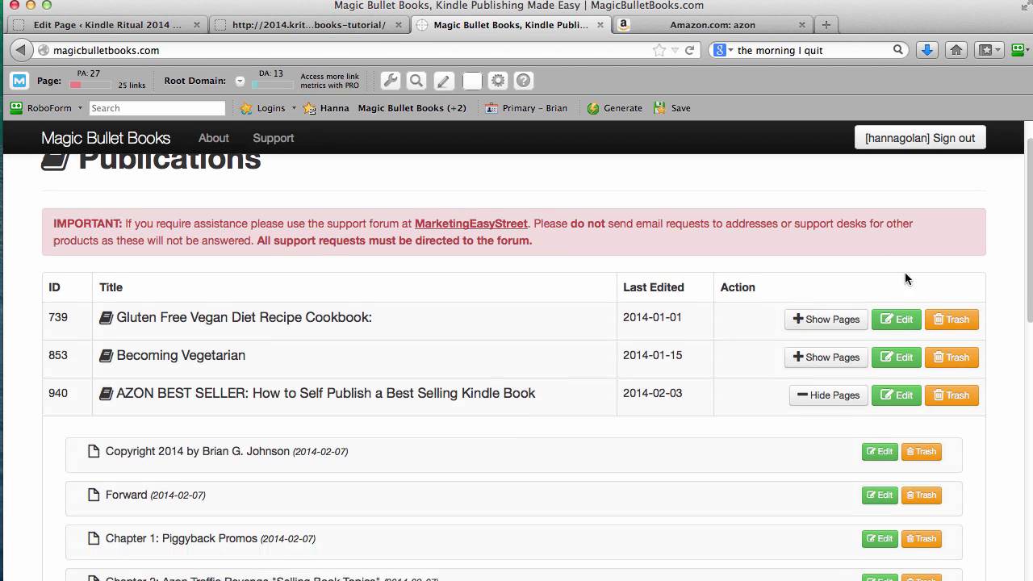
Compile every AZON BEST SELLER page, Copyright through Chapter 8, until it's ready for download.
left_click(939, 305)
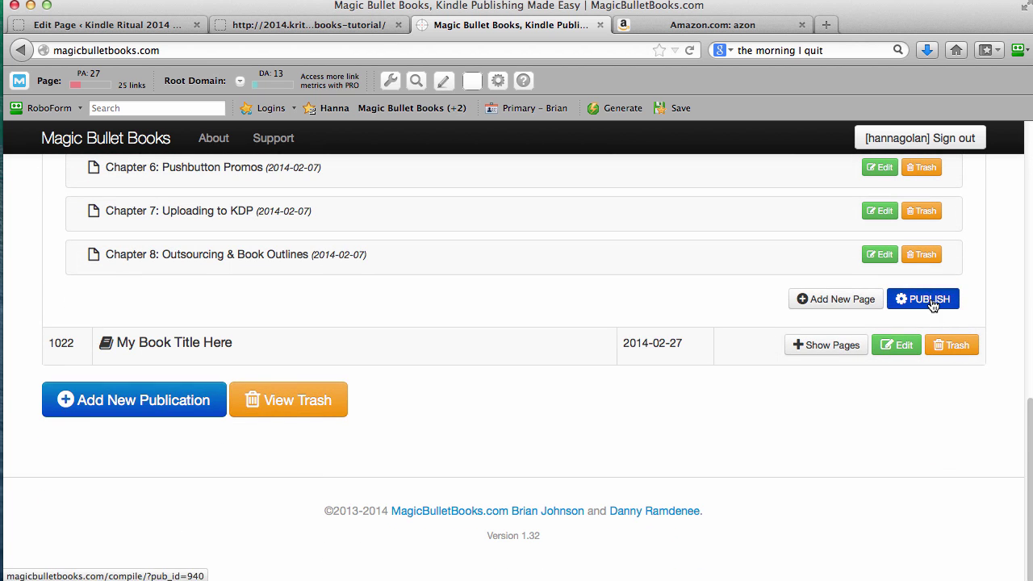
scroll(936, 373, "down", 8)
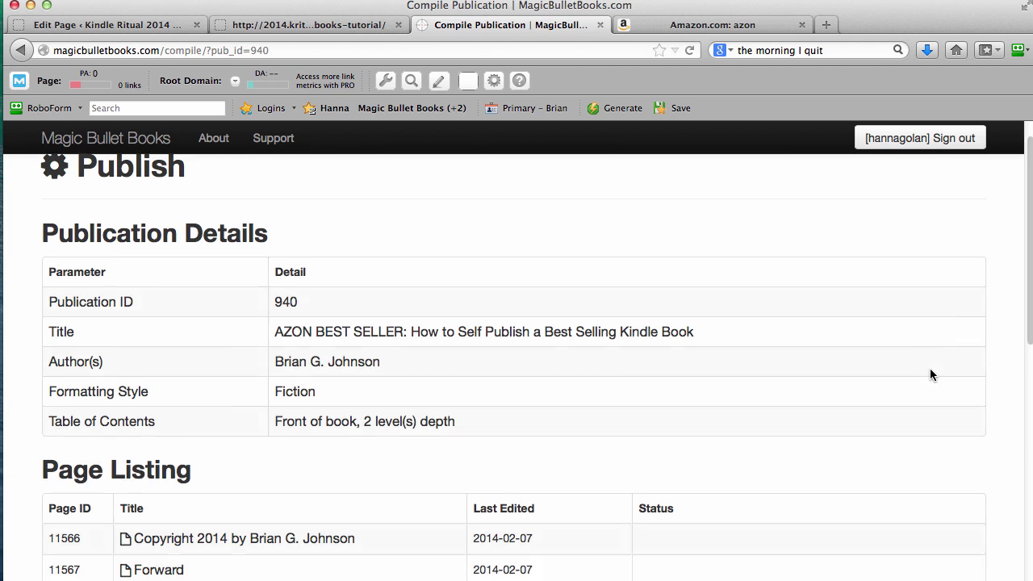
scroll(934, 373, "up", 5)
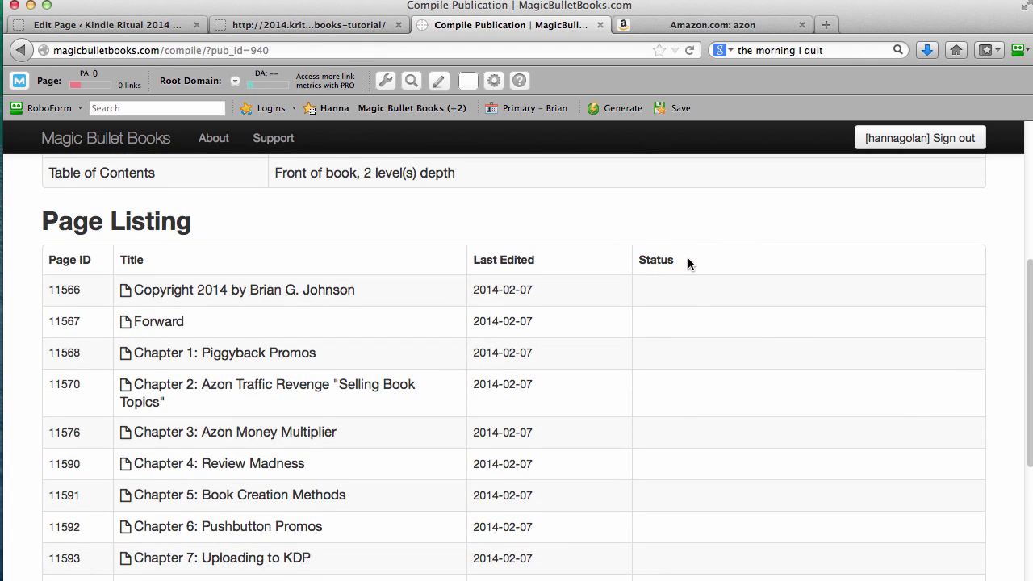
scroll(687, 266, "down", 3)
scroll(689, 305, "down", 3)
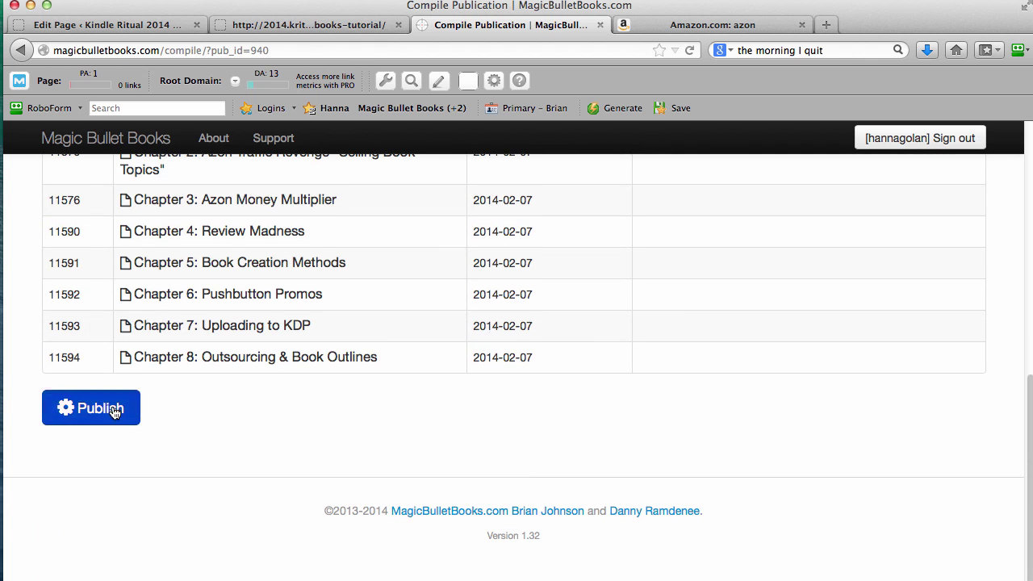
left_click(113, 409)
scroll(821, 369, "up", 8)
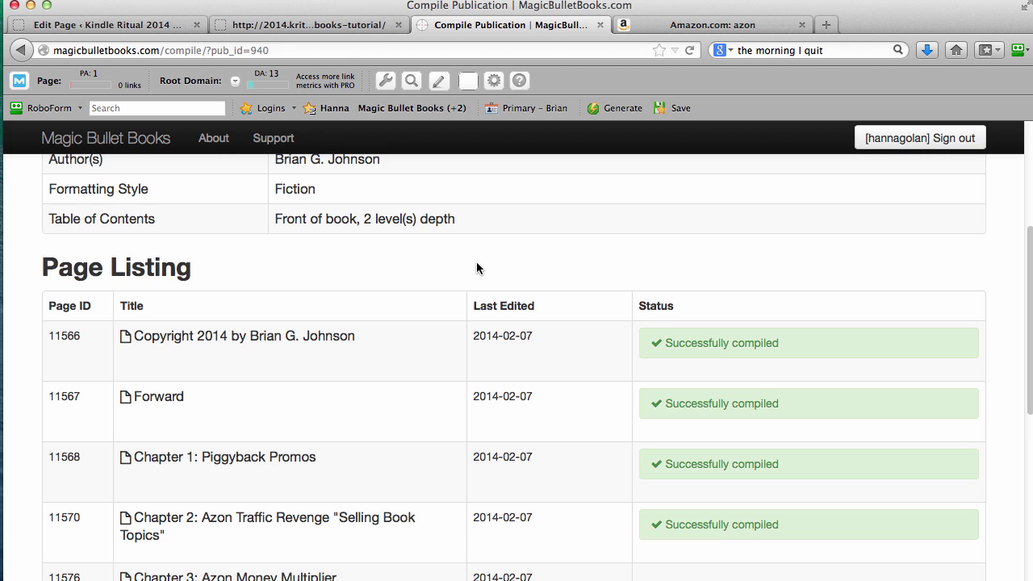
scroll(485, 244, "down", 2)
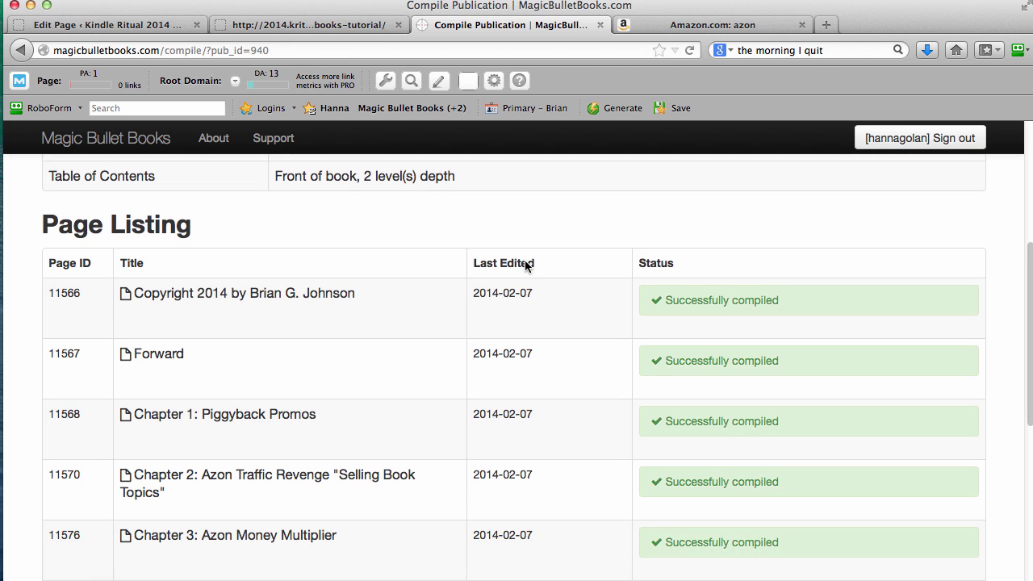
scroll(526, 264, "down", 8)
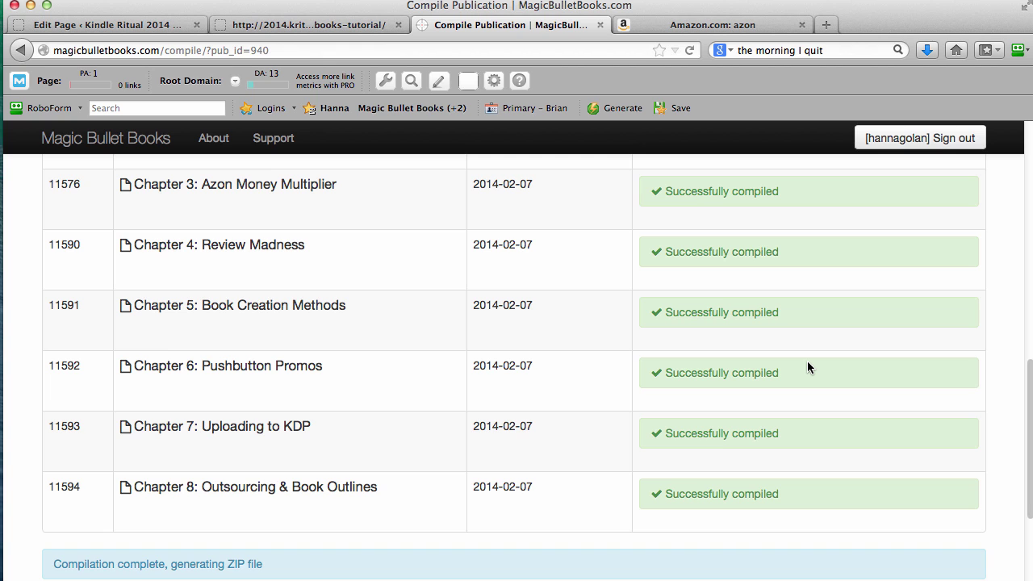
scroll(810, 367, "down", 3)
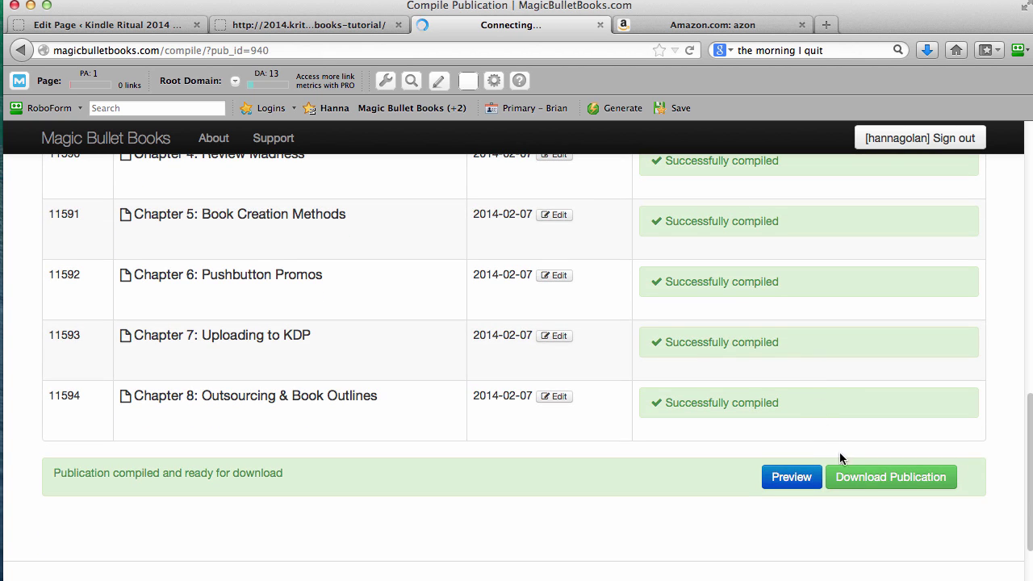
Open the compiled book's HTML preview and follow the Chapter 3: Azon Money Multiplier contents link.
left_click(788, 477)
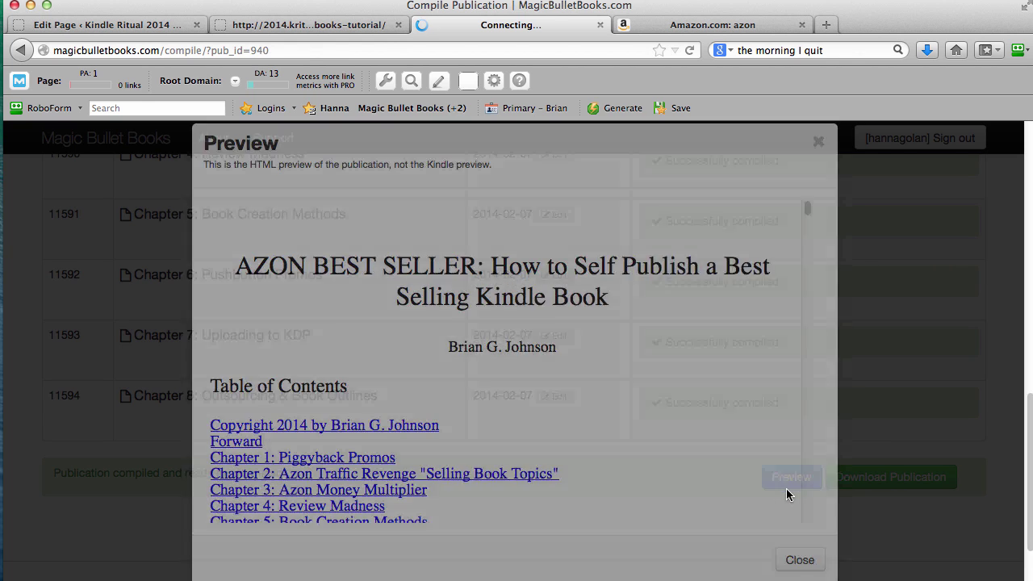
scroll(801, 322, "down", 3)
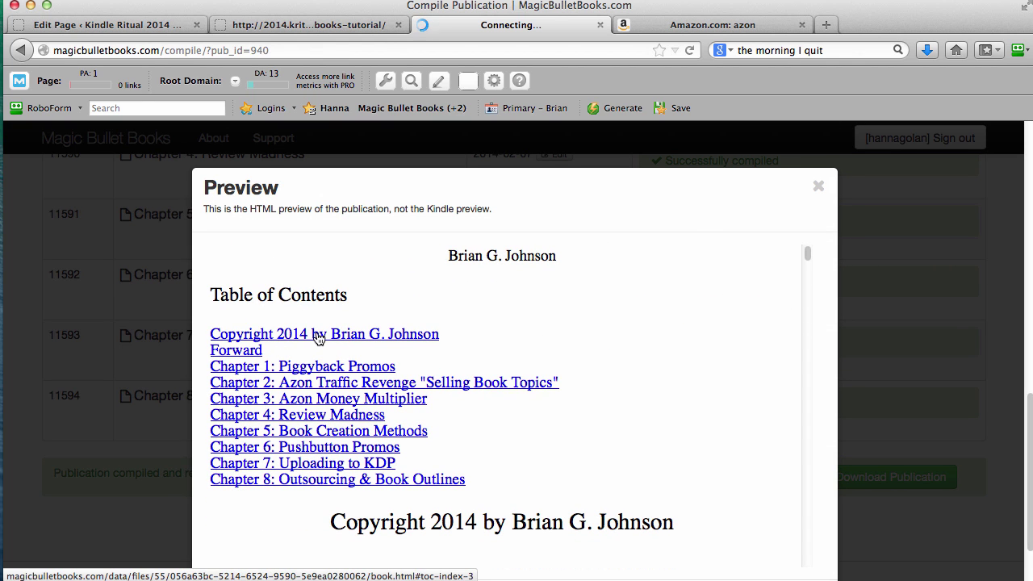
left_click(314, 399)
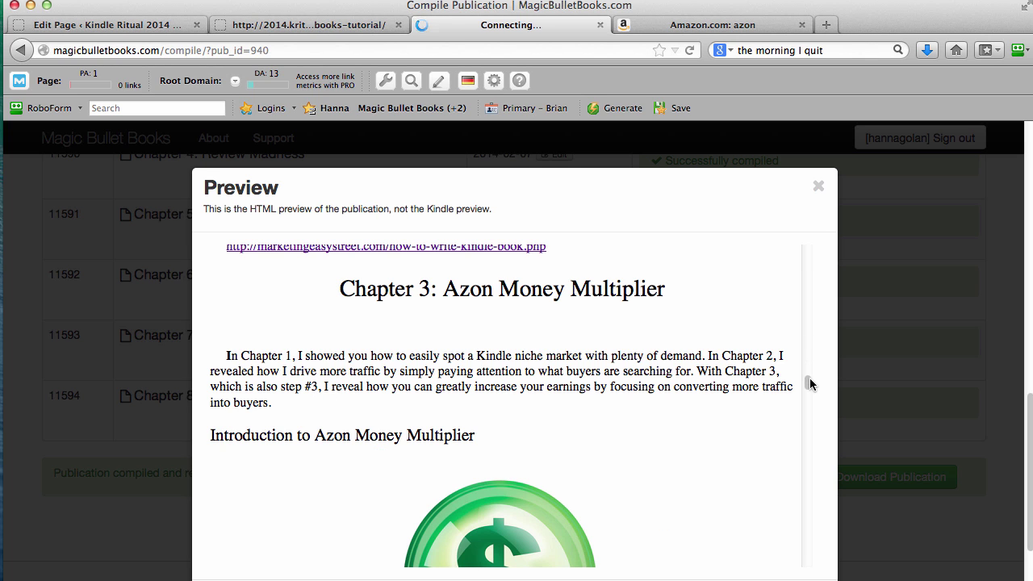
Scroll through the previewed chapter text and images.
scroll(668, 287, "down", 15)
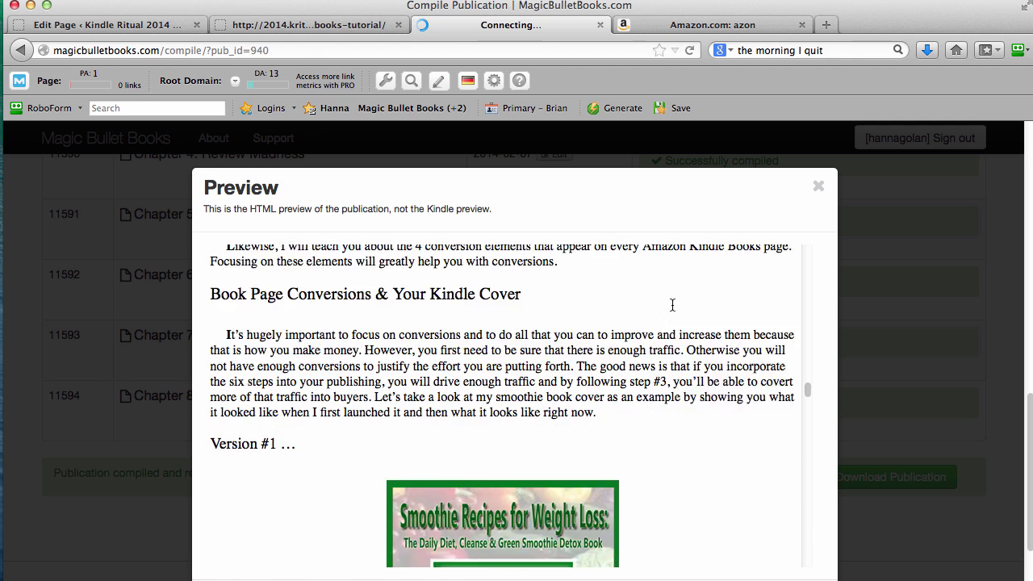
scroll(672, 307, "down", 5)
scroll(652, 347, "down", 4)
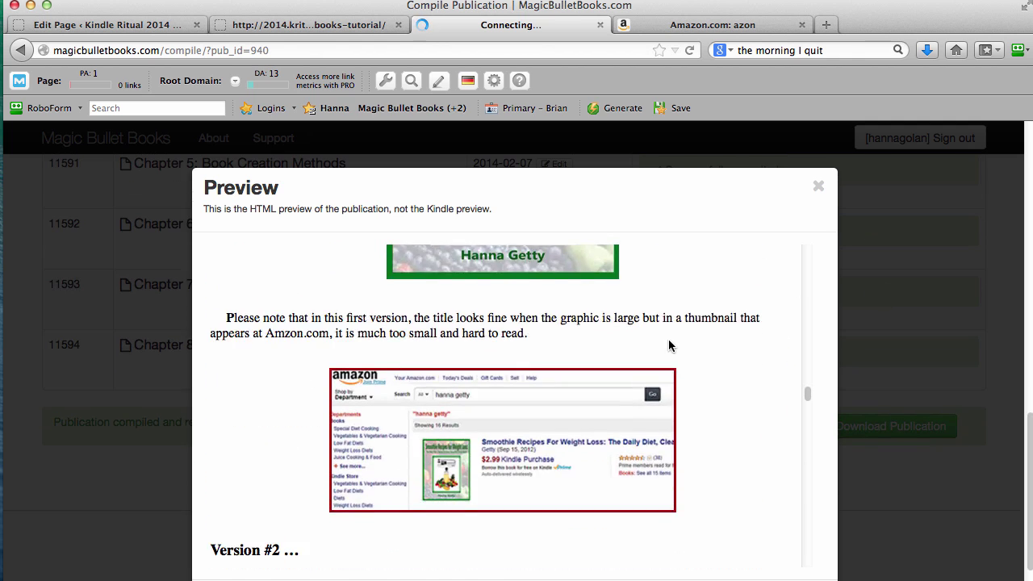
scroll(668, 340, "down", 10)
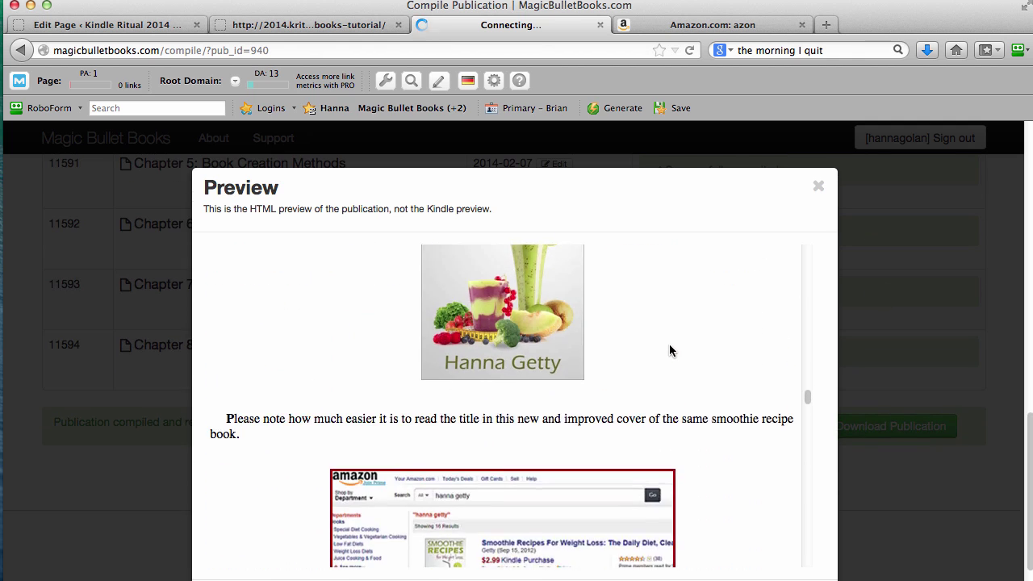
scroll(670, 348, "down", 8)
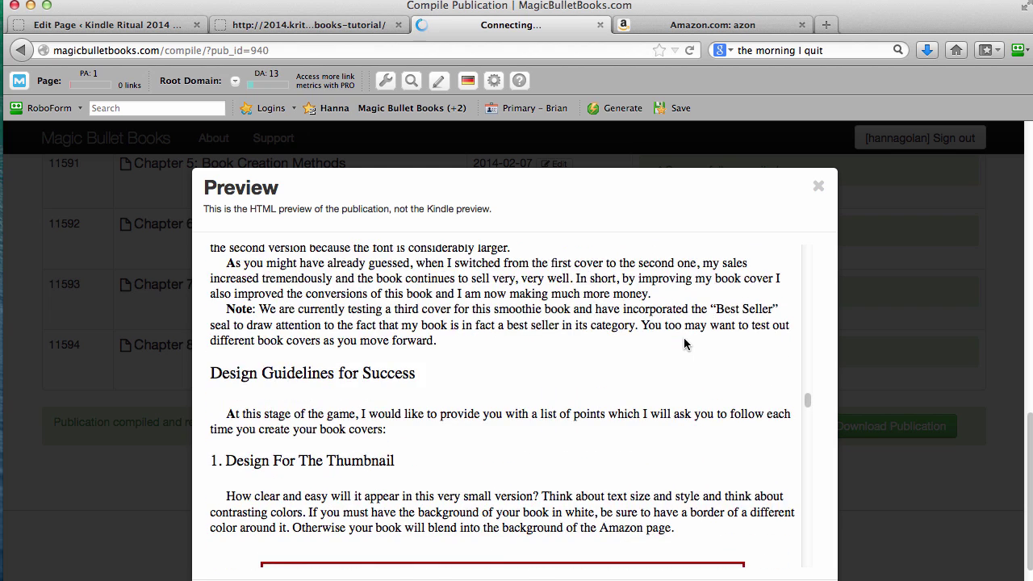
scroll(684, 344, "down", 8)
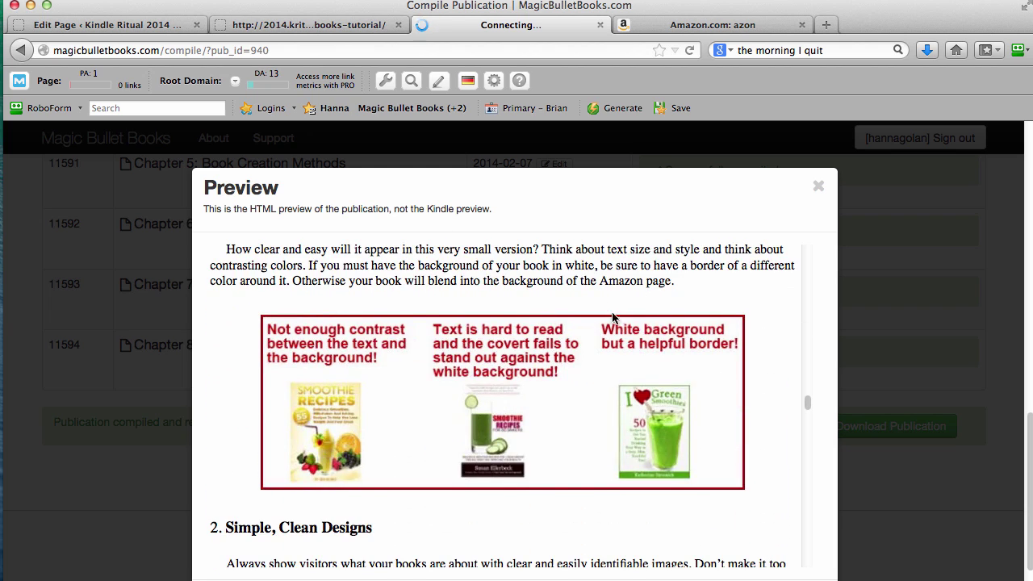
scroll(657, 296, "down", 7)
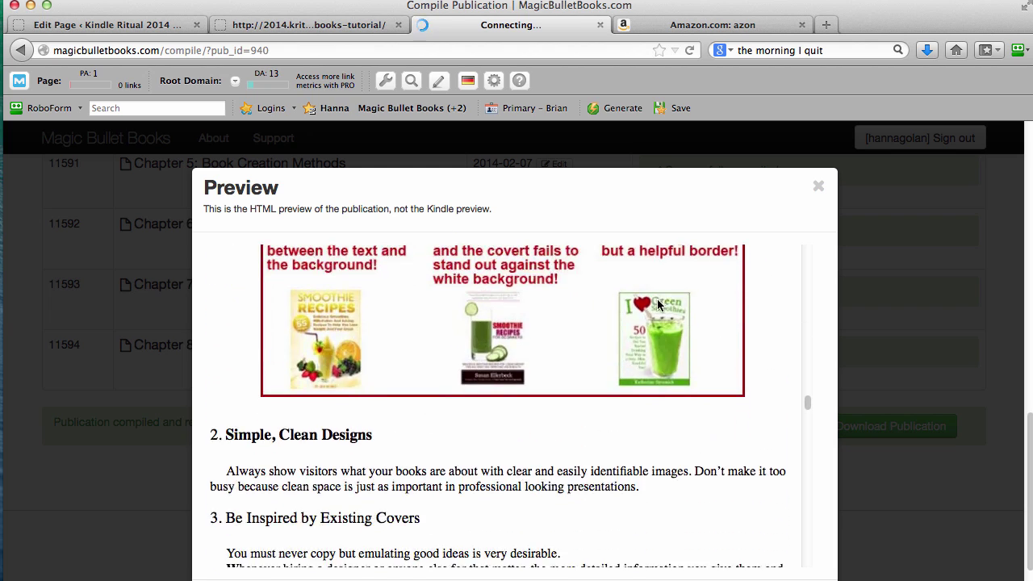
scroll(658, 299, "up", 3)
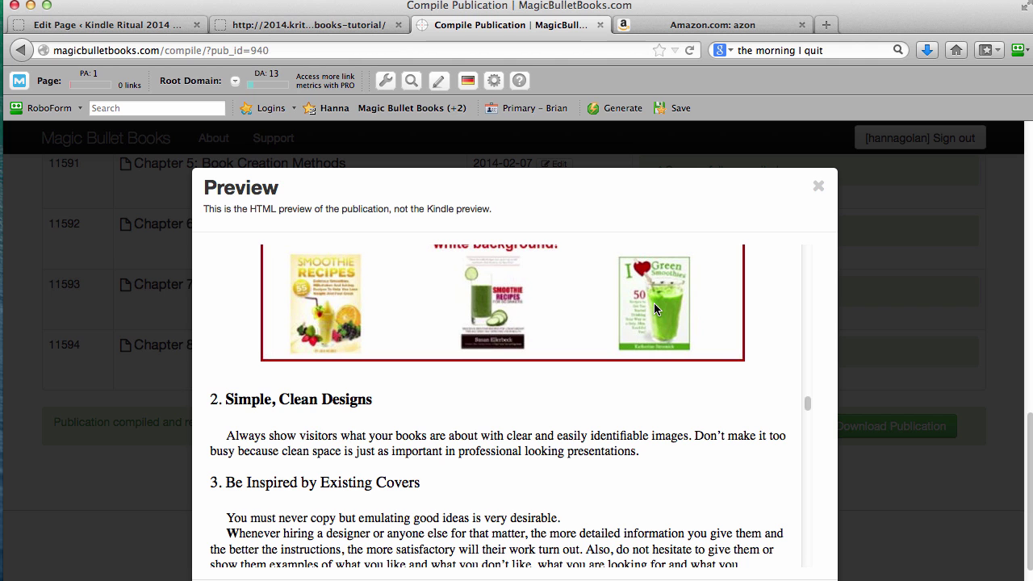
scroll(654, 303, "down", 10)
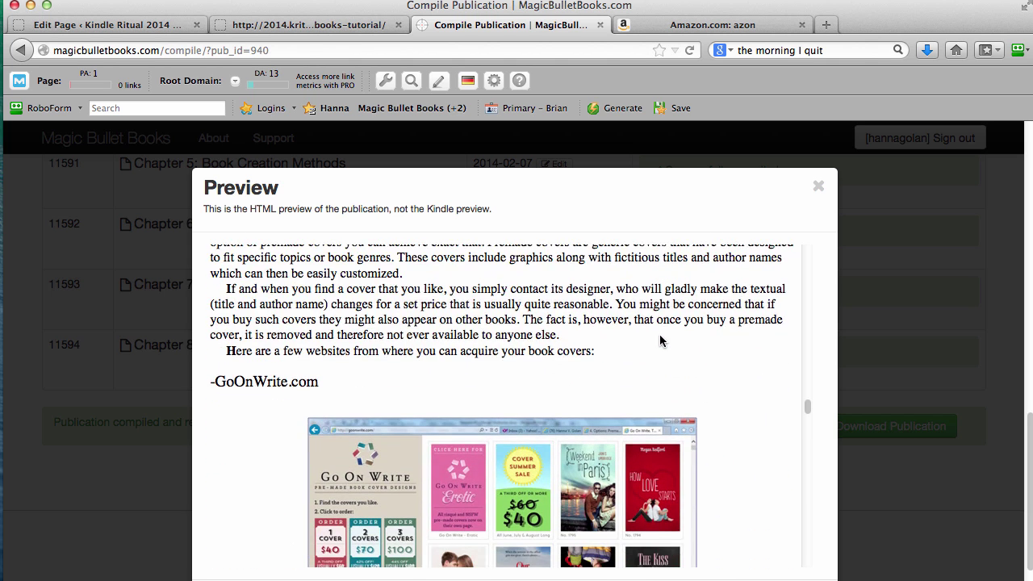
scroll(661, 340, "down", 20)
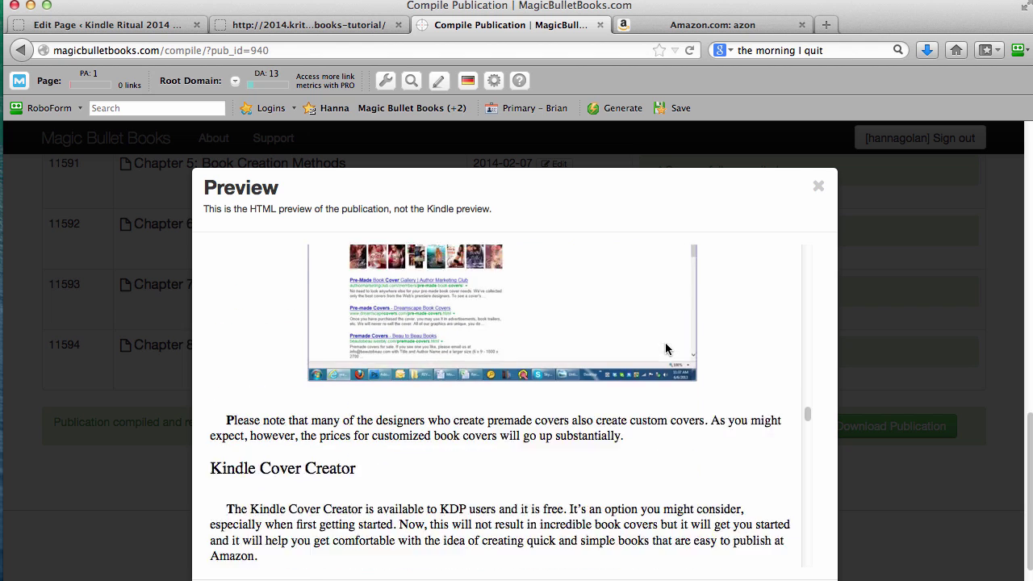
scroll(666, 349, "down", 13)
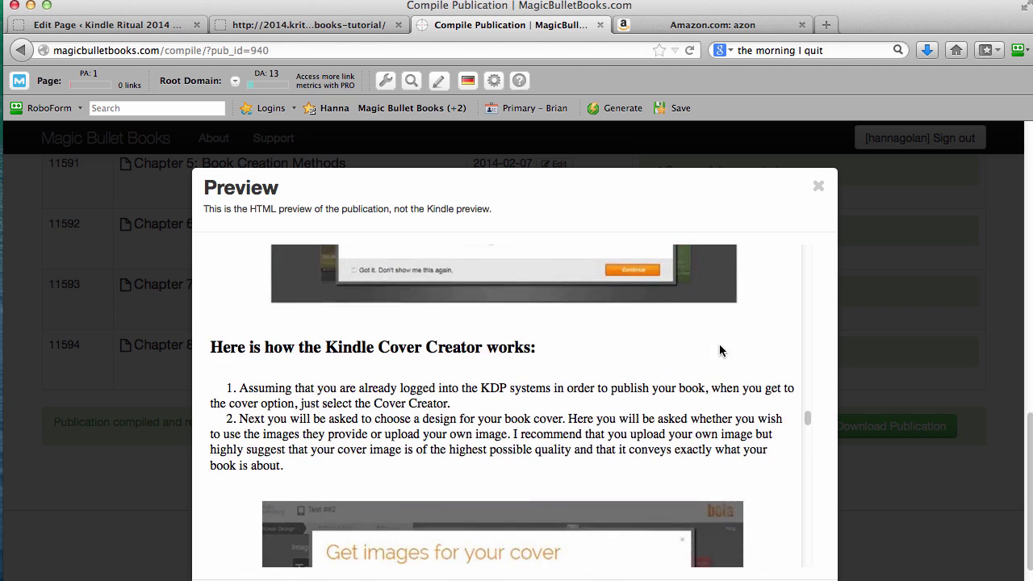
scroll(721, 349, "down", 15)
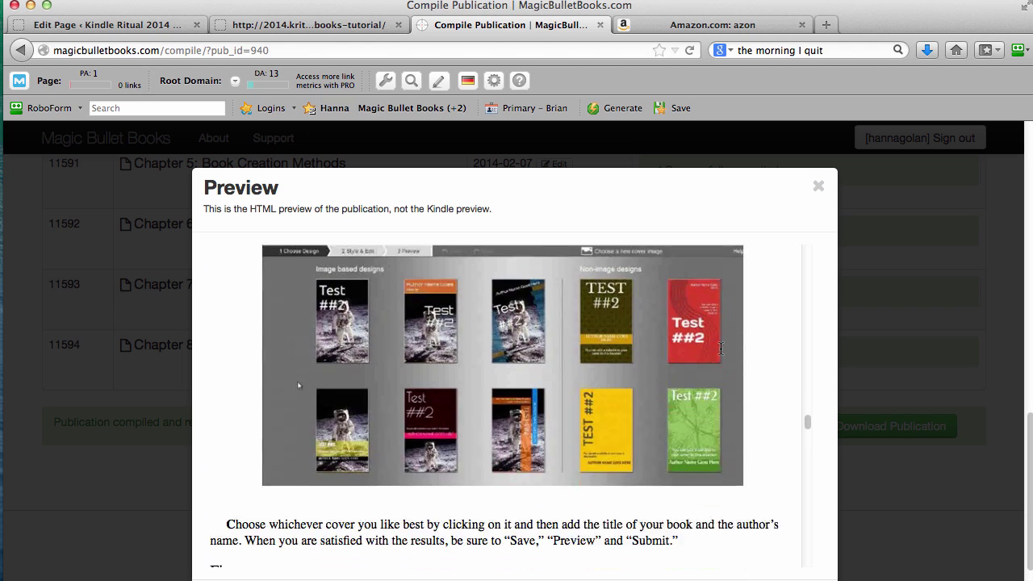
scroll(721, 349, "down", 16)
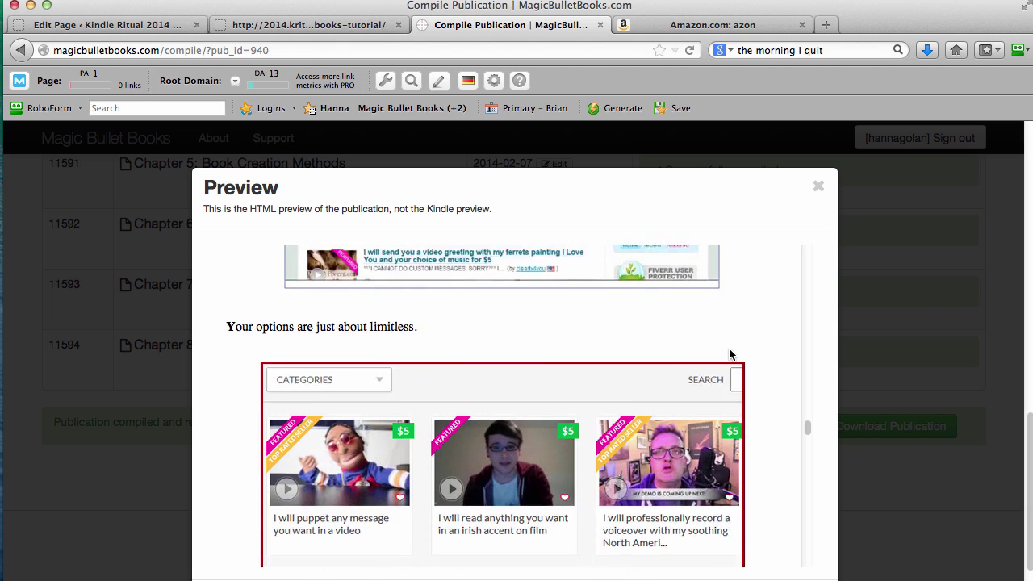
scroll(730, 356, "down", 14)
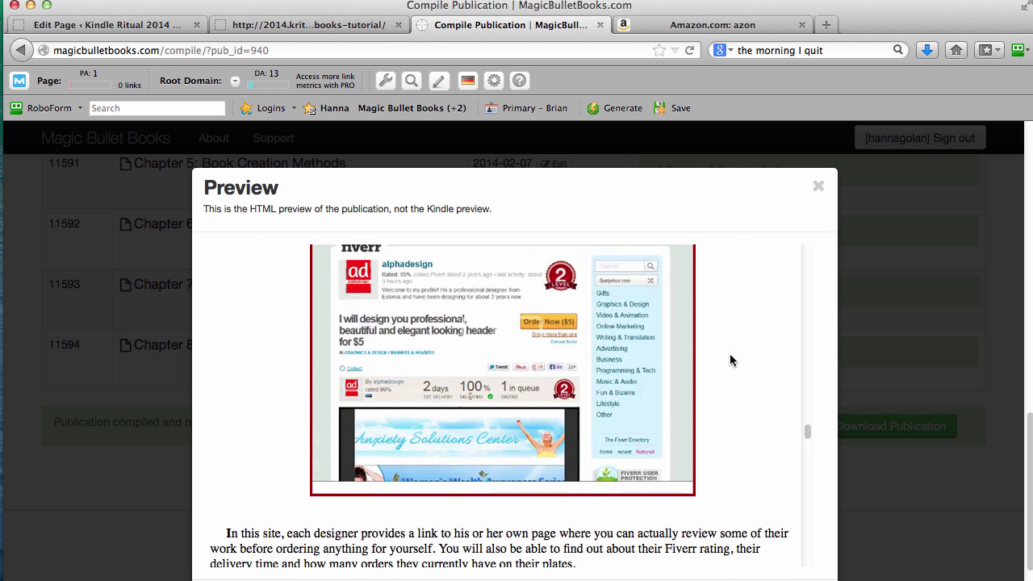
scroll(730, 360, "down", 4)
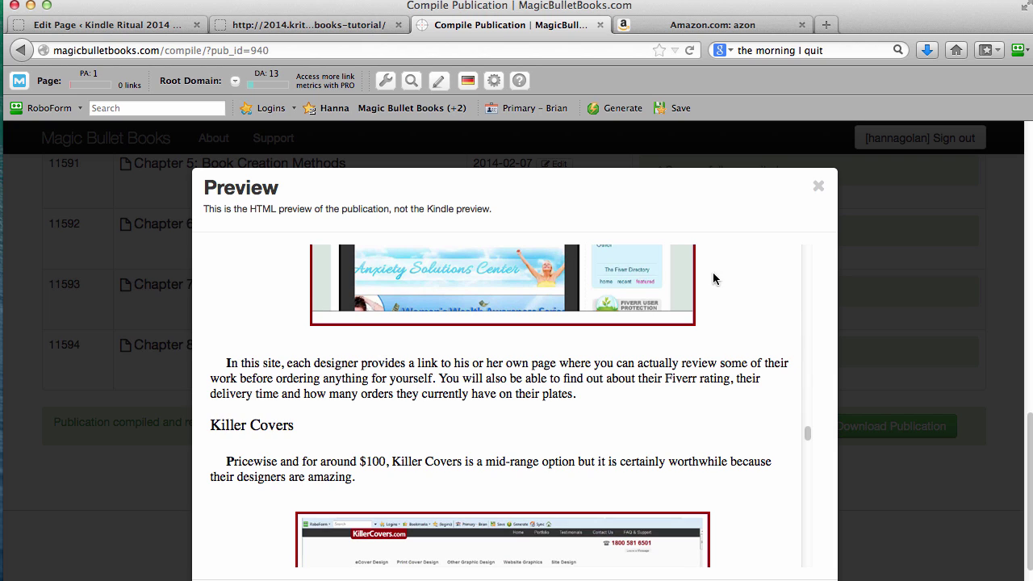
Switch to the 2014.kritual.com Magic Bullet Books tutorial tab and look over its login link and Quick Start Guide.
key("ctrl+shift+Tab")
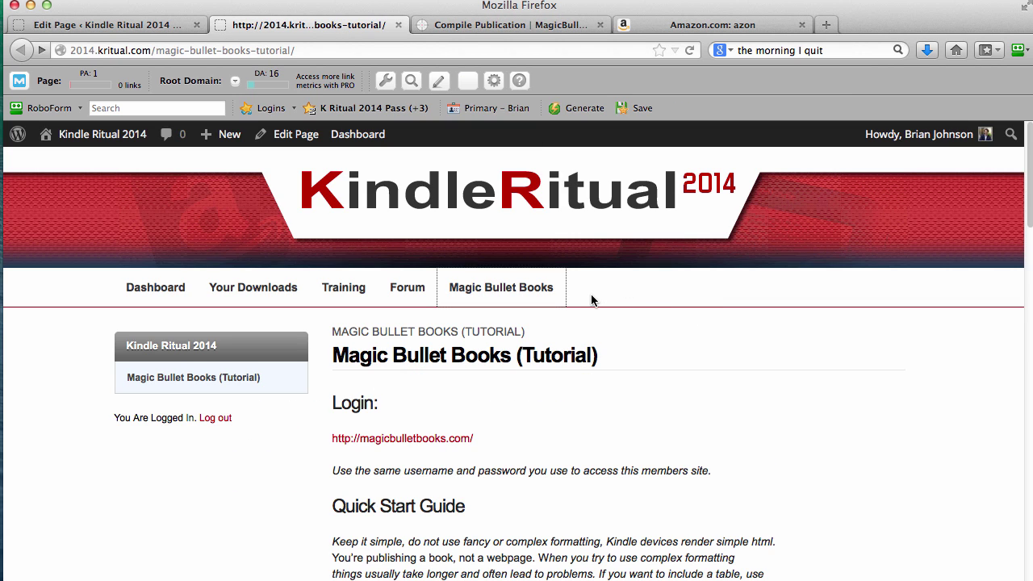
scroll(502, 369, "down", 5)
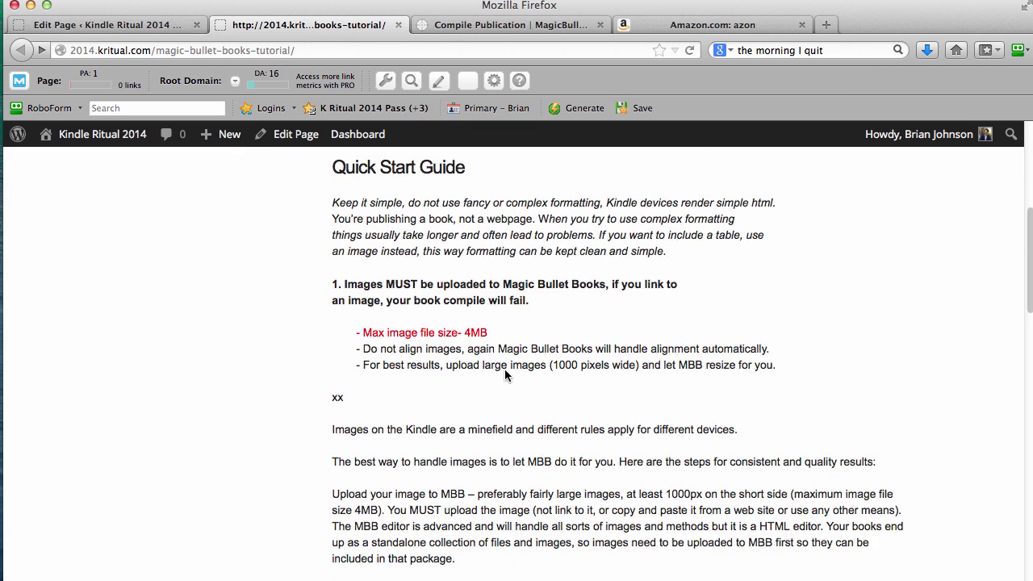
scroll(504, 369, "up", 5)
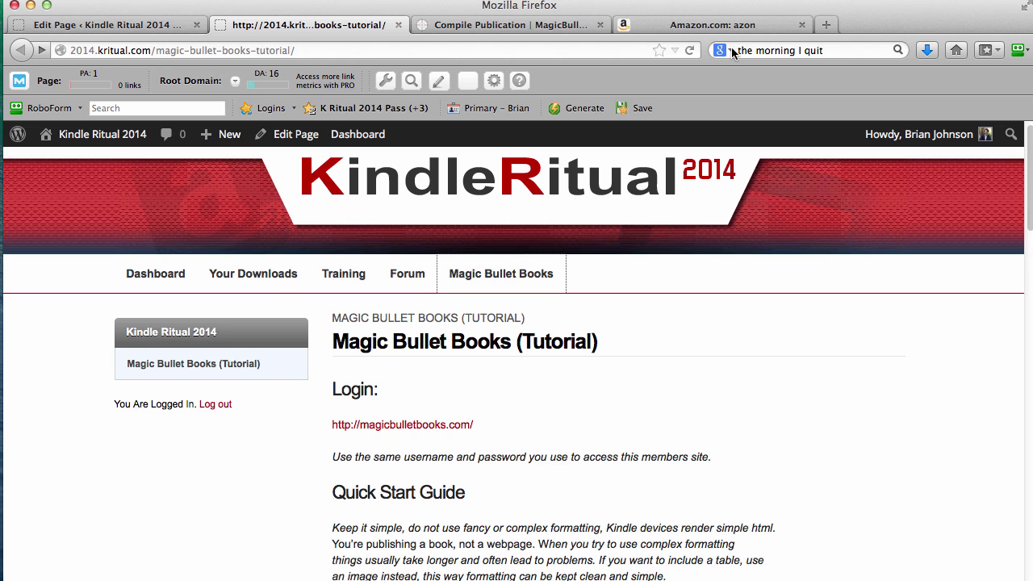
Switch to the Amazon tab showing 'azon' results, with Azon Best Seller listed first.
left_click(705, 25)
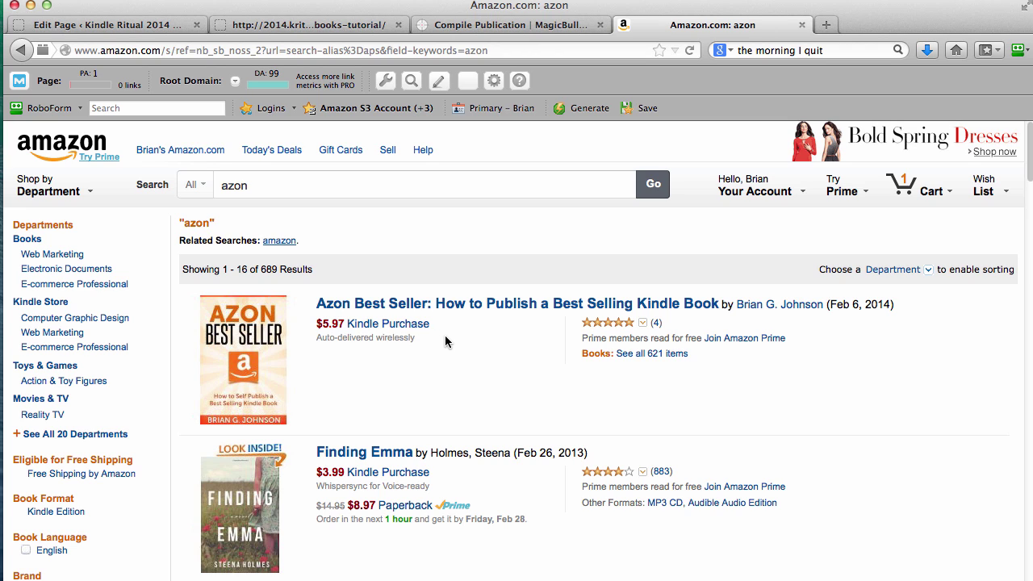
Return to the 2014.kritual.com Magic Bullet Books (Tutorial) tab.
left_click(333, 25)
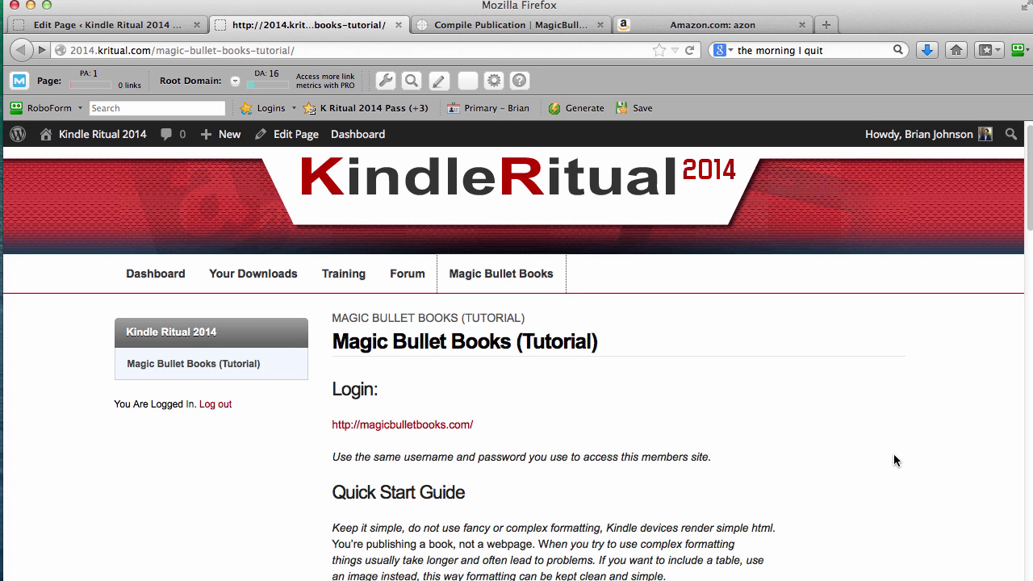